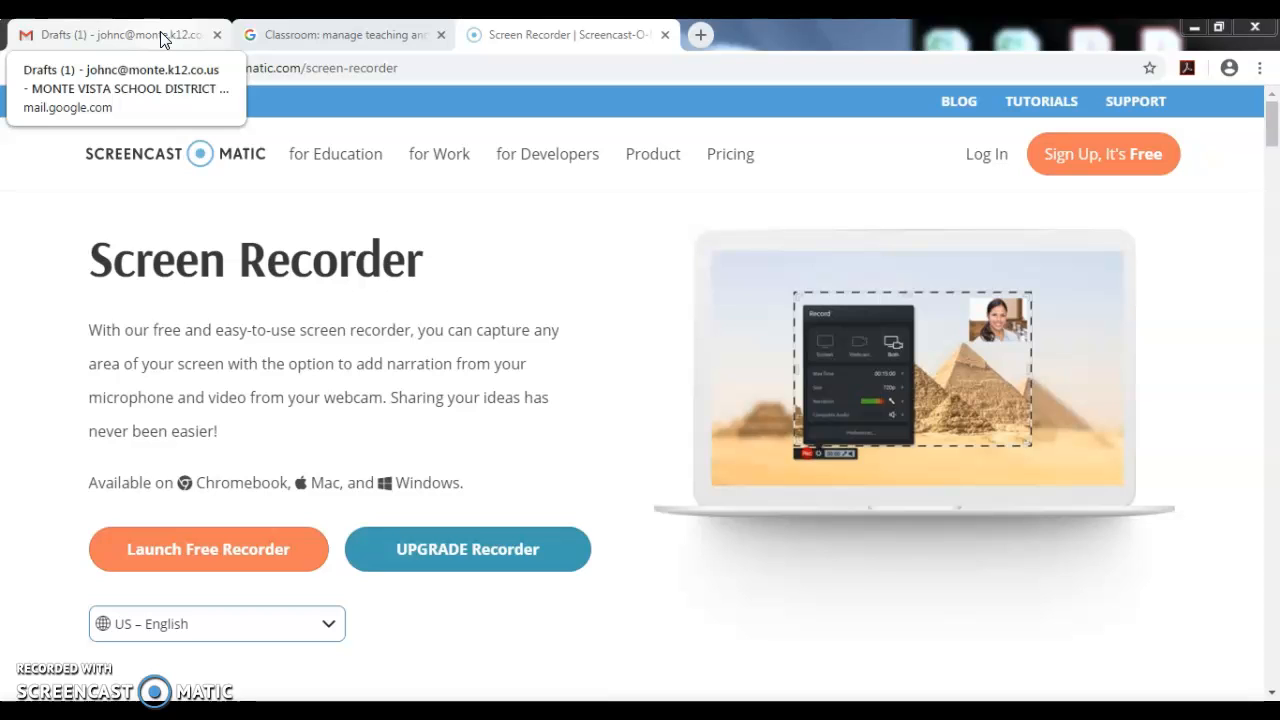
Step: Go to Google Classroom from the Classroom product page to reach the list of classes
{"action": "left_click", "coordinate": [315, 40]}
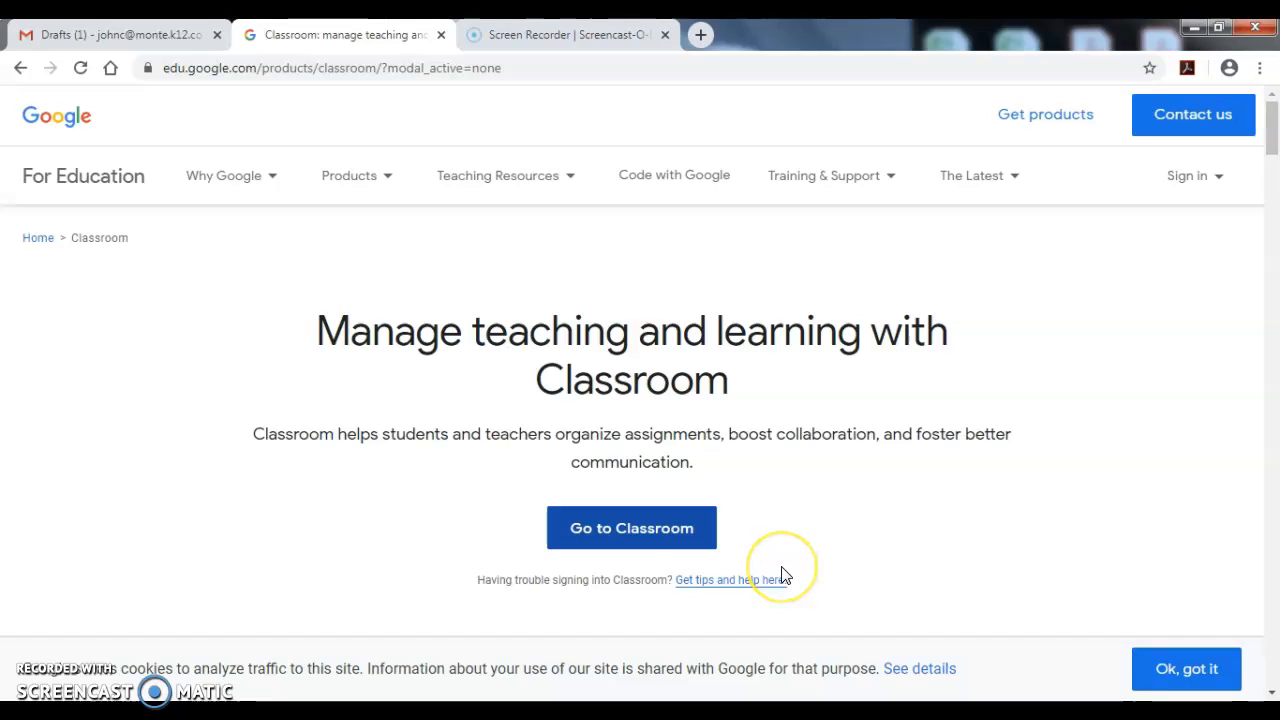
{"action": "left_click", "coordinate": [638, 530]}
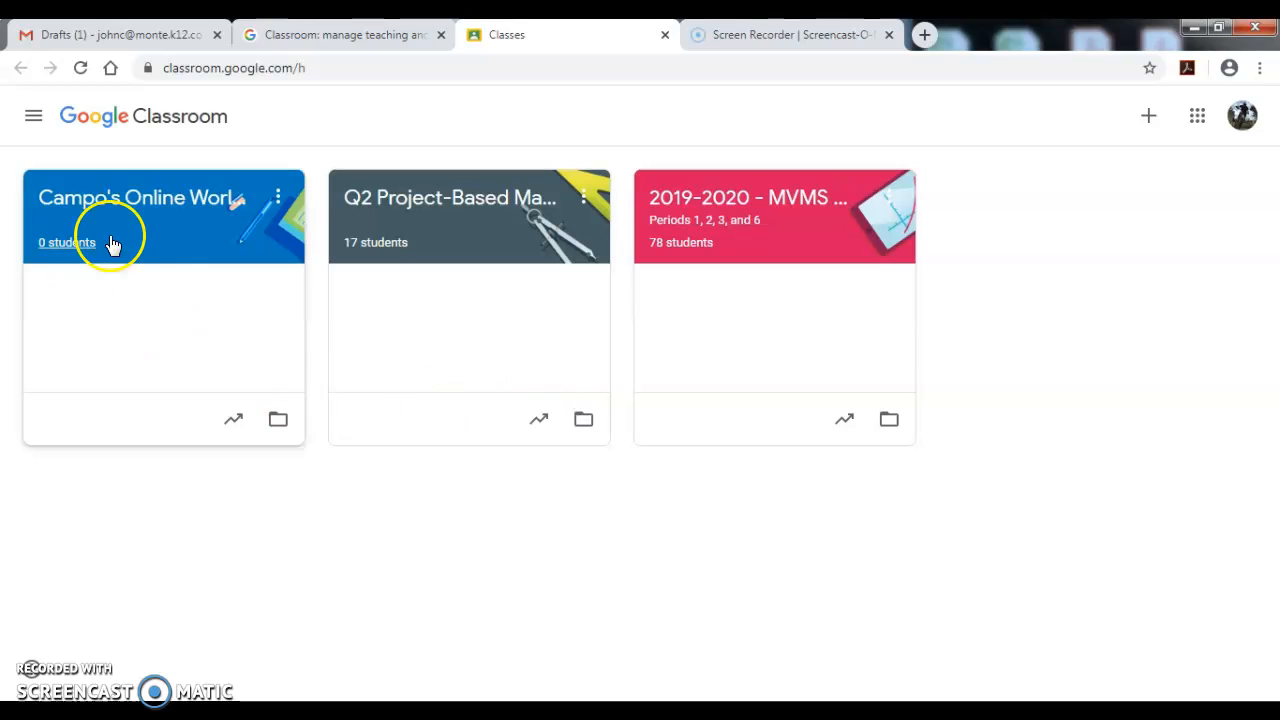
{"action": "left_click", "coordinate": [162, 208]}
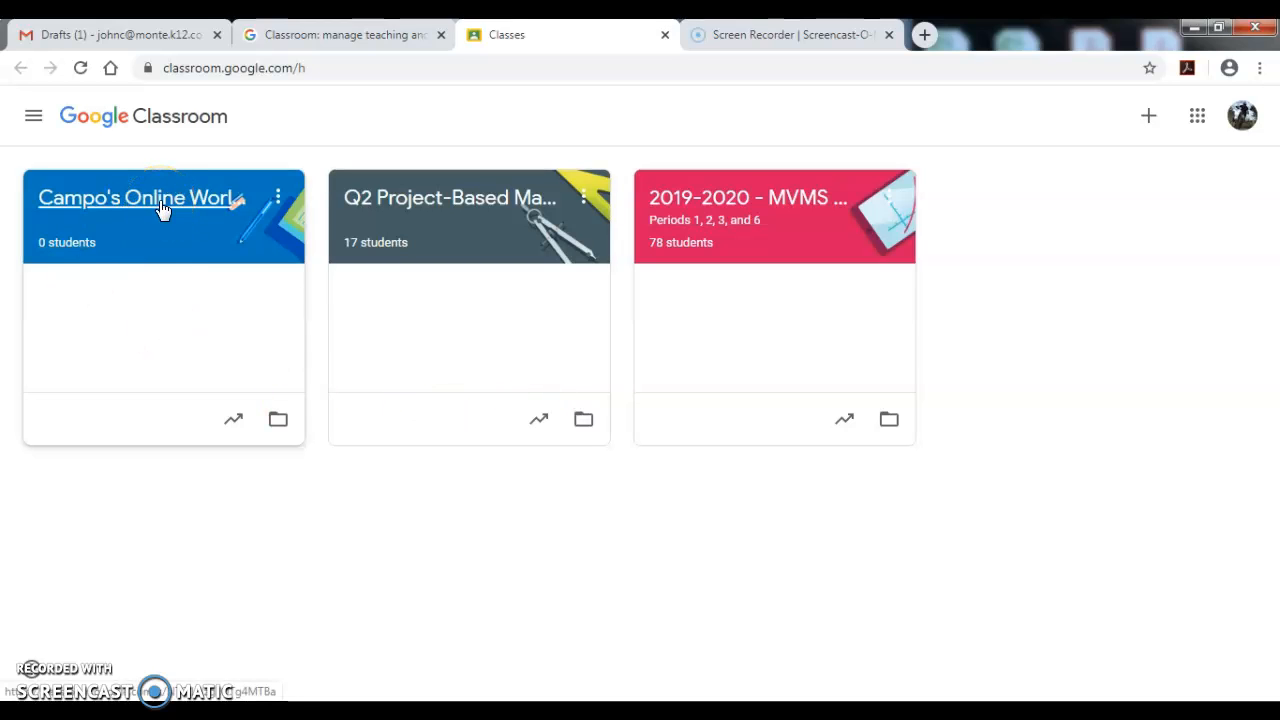
Step: Start creating a class, naming it with the teacher's nickname followed by "World History Class Online", and leave the section blank
{"action": "left_click", "coordinate": [1151, 123]}
{"action": "left_click", "coordinate": [1152, 124]}
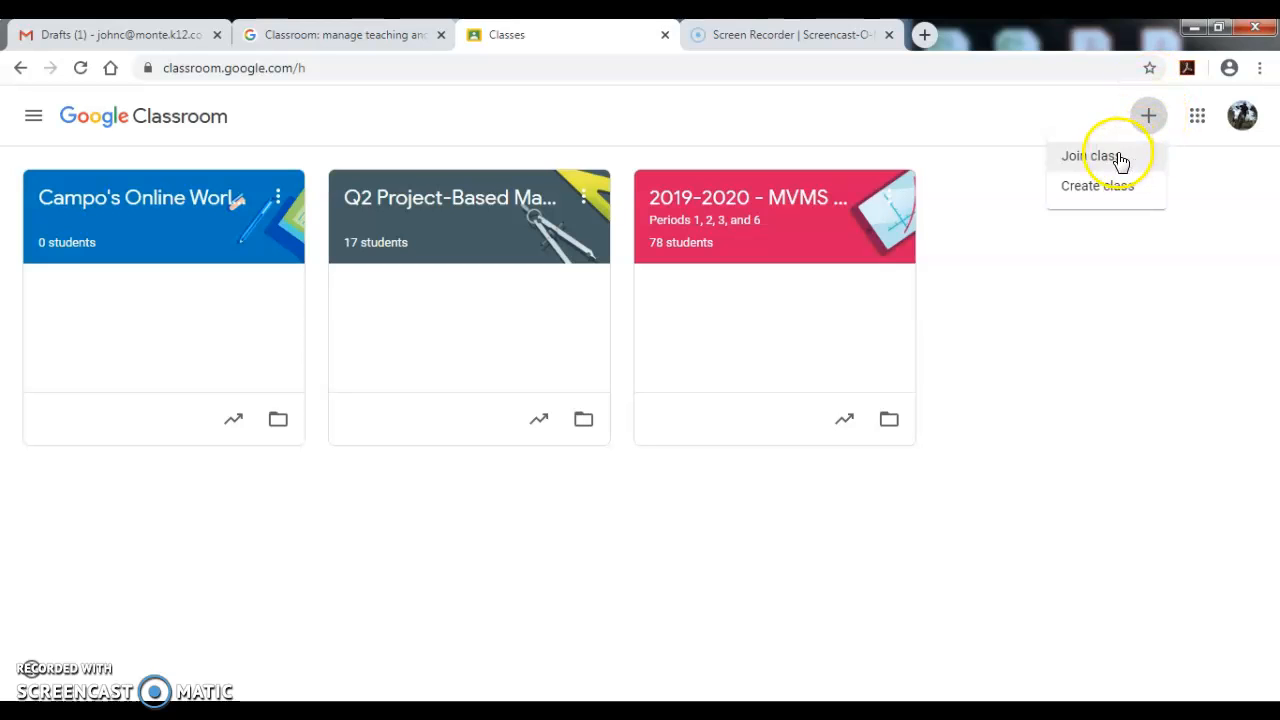
{"action": "left_click", "coordinate": [1106, 194]}
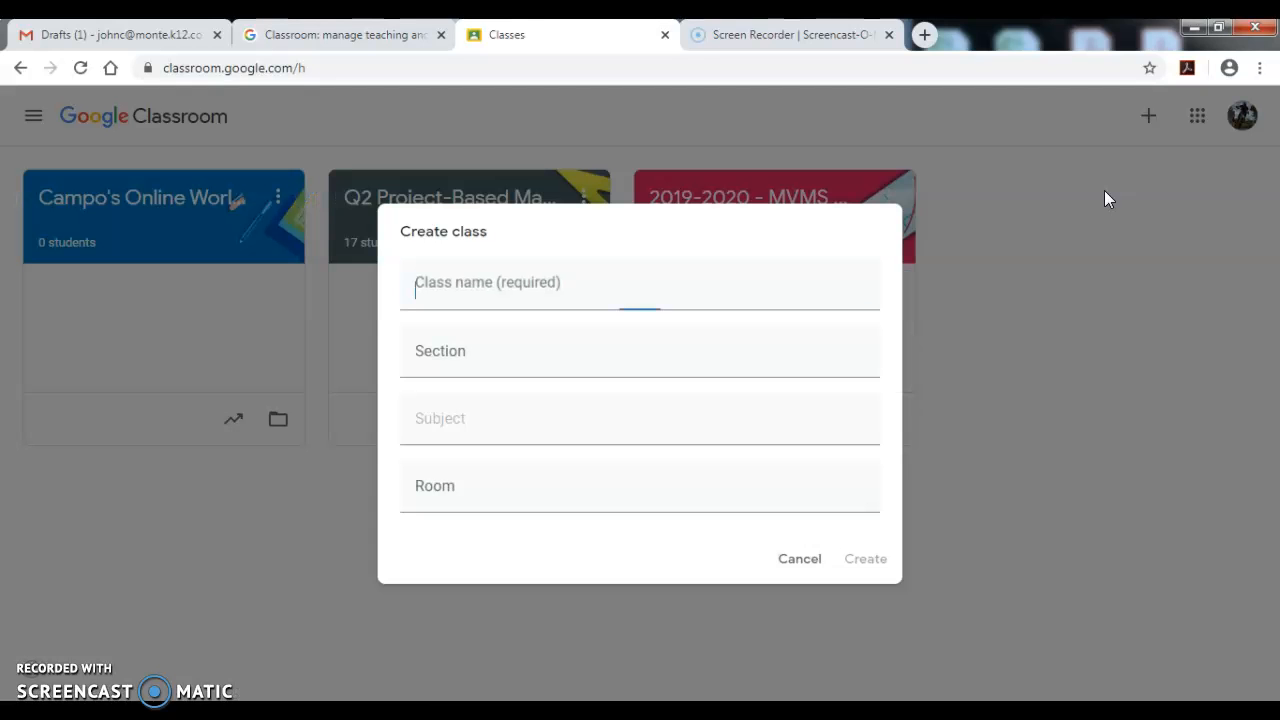
{"action": "type", "text": "Campo"}
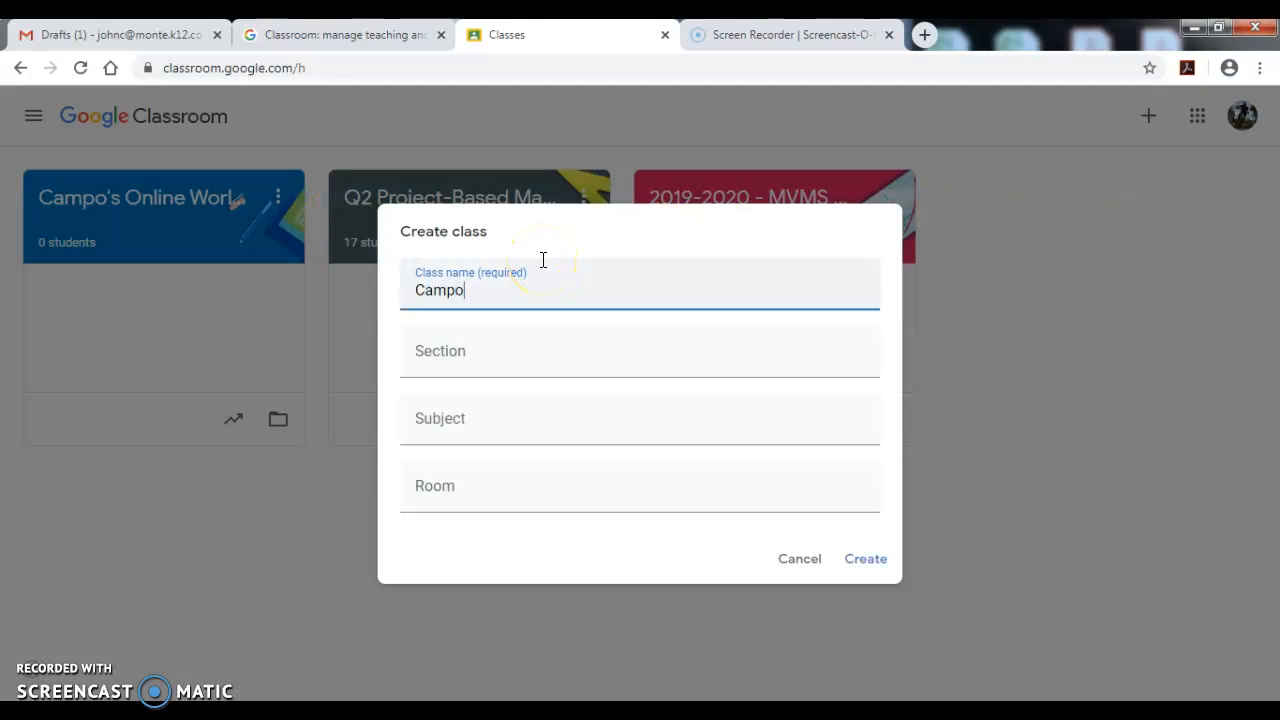
{"action": "type", "text": "'s World "}
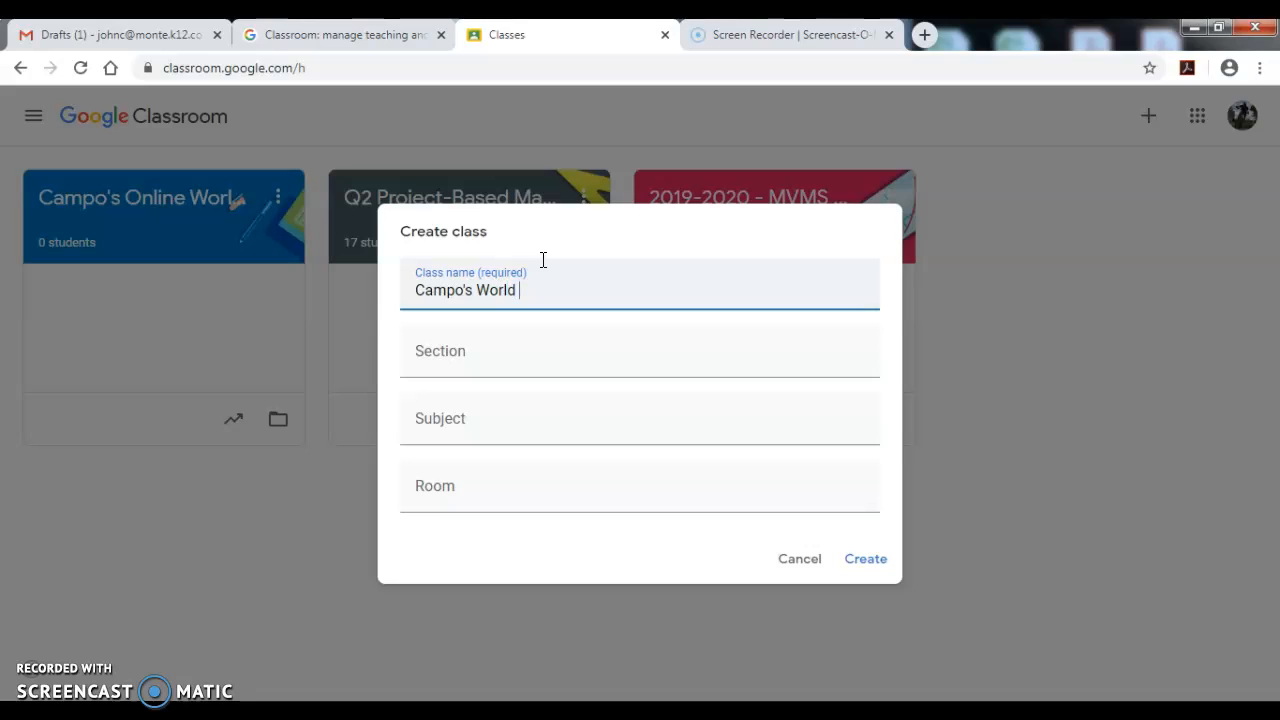
{"action": "type", "text": "History Class Online"}
{"action": "left_click", "coordinate": [454, 307]}
{"action": "left_click", "coordinate": [466, 365]}
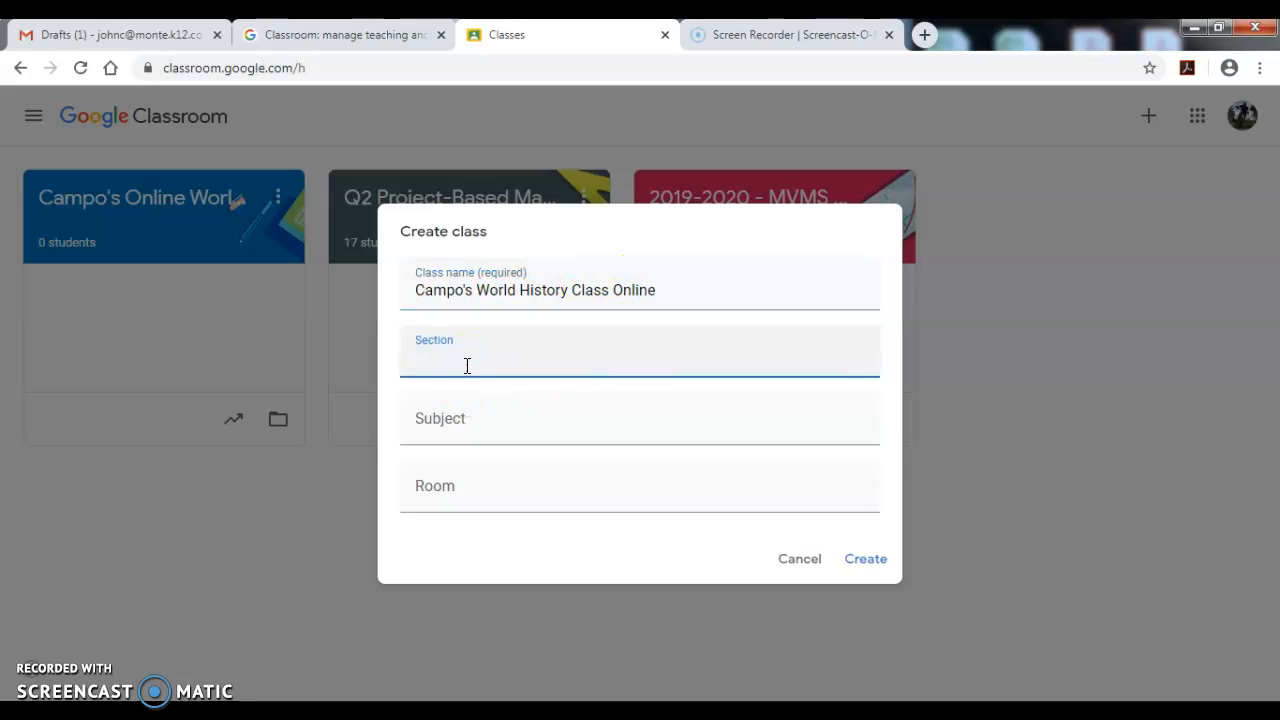
Step: Set the new class's subject to World History and its room to Online, and cancel the class creation
{"action": "left_click", "coordinate": [461, 430]}
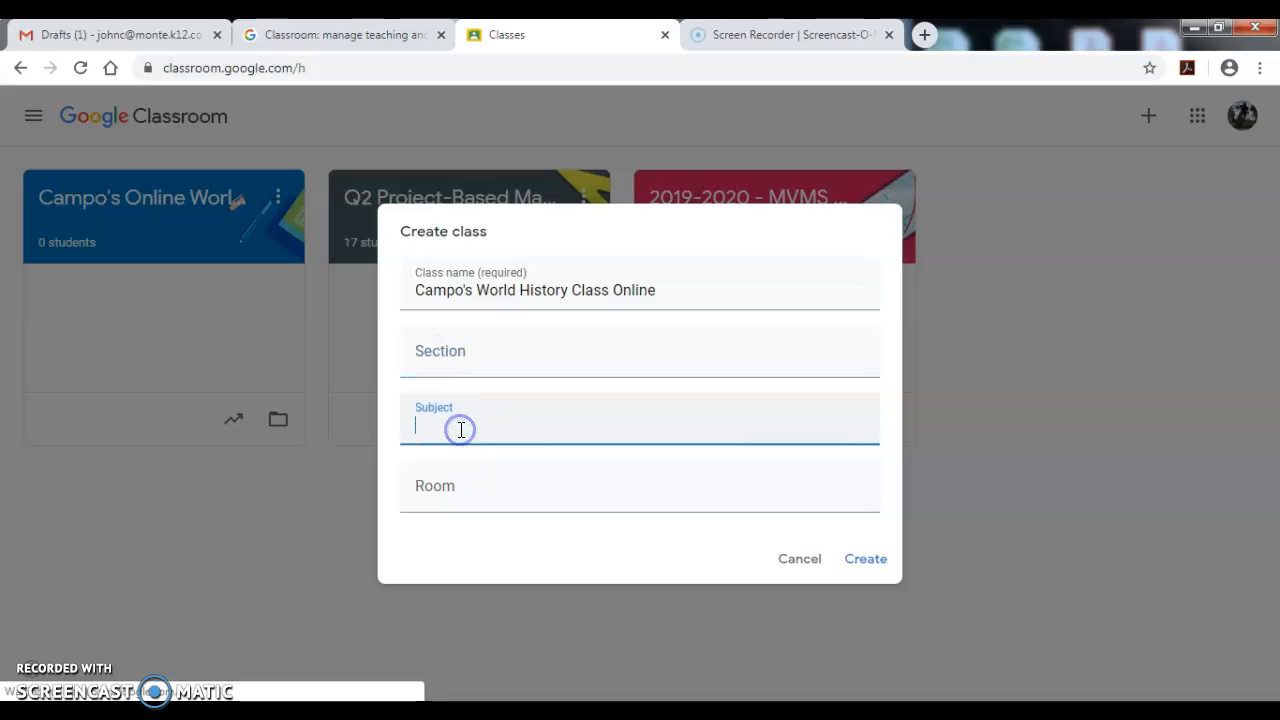
{"action": "type", "text": "World"}
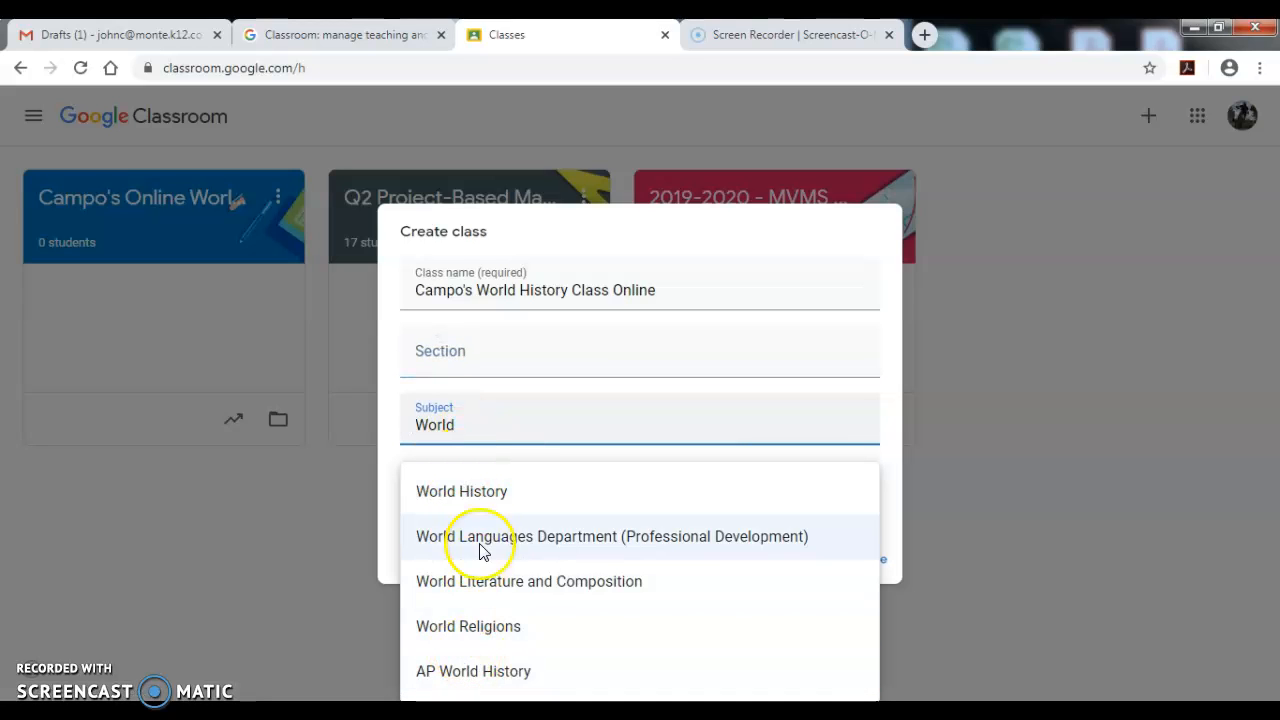
{"action": "left_click", "coordinate": [480, 500]}
{"action": "left_click", "coordinate": [480, 502]}
{"action": "type", "text": "Online"}
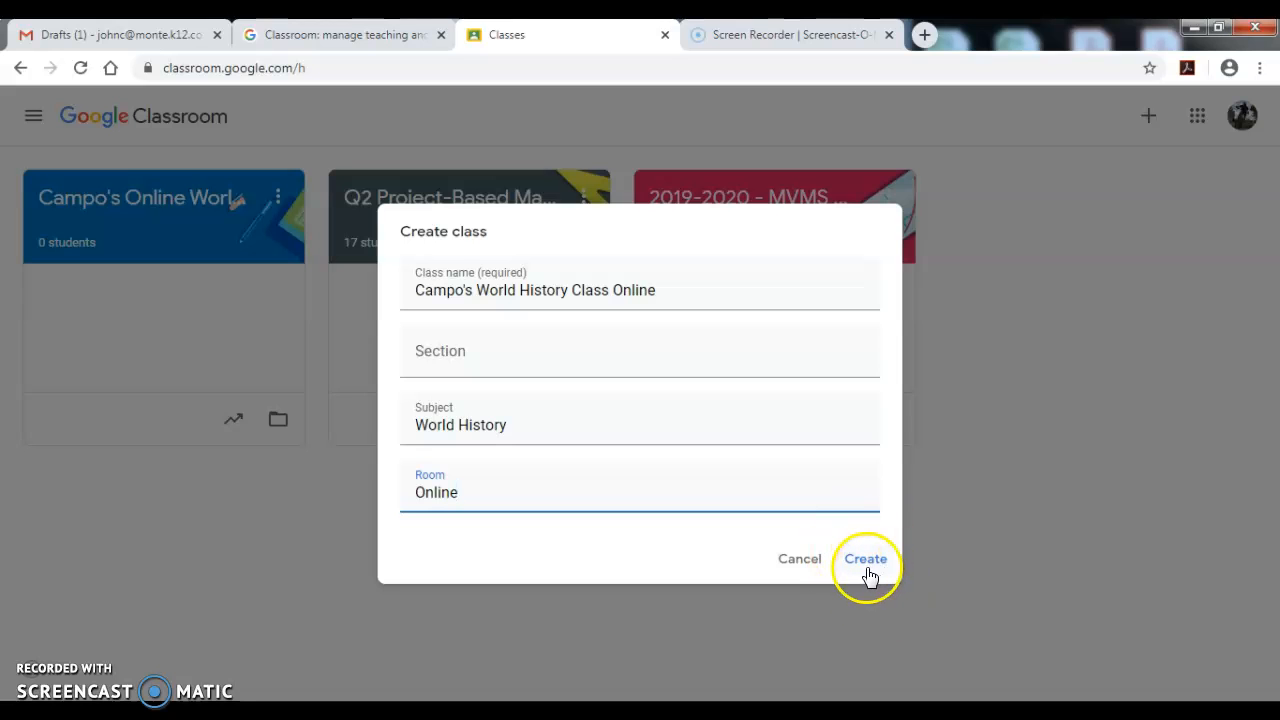
{"action": "left_click", "coordinate": [805, 564]}
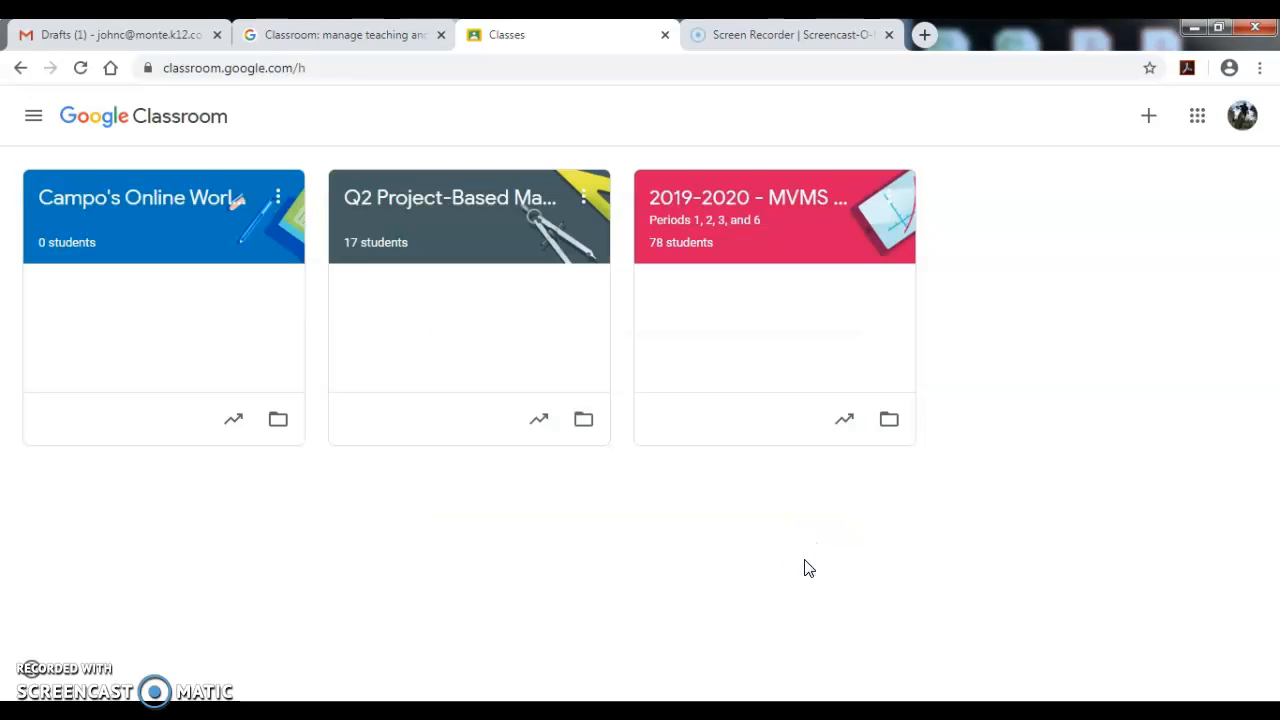
Step: Open the existing Online World History Classroom and expand the full list of its teachers
{"action": "left_click", "coordinate": [176, 191]}
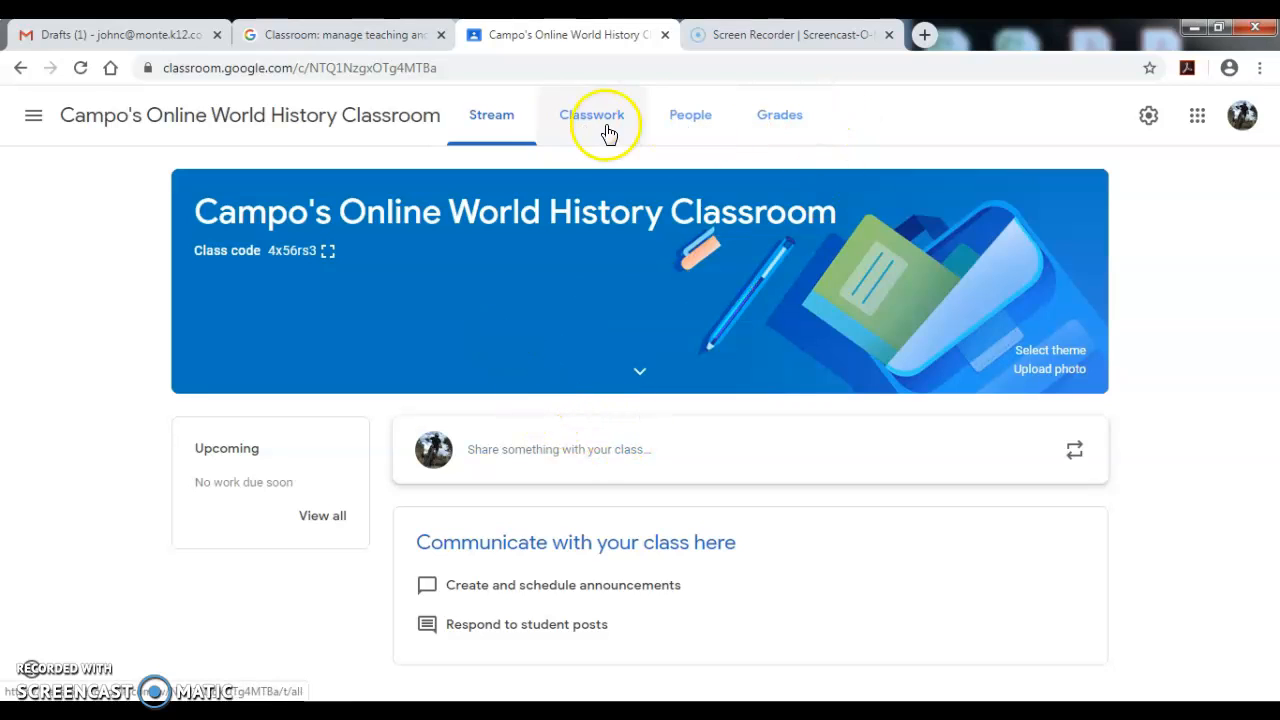
{"action": "left_click", "coordinate": [691, 122]}
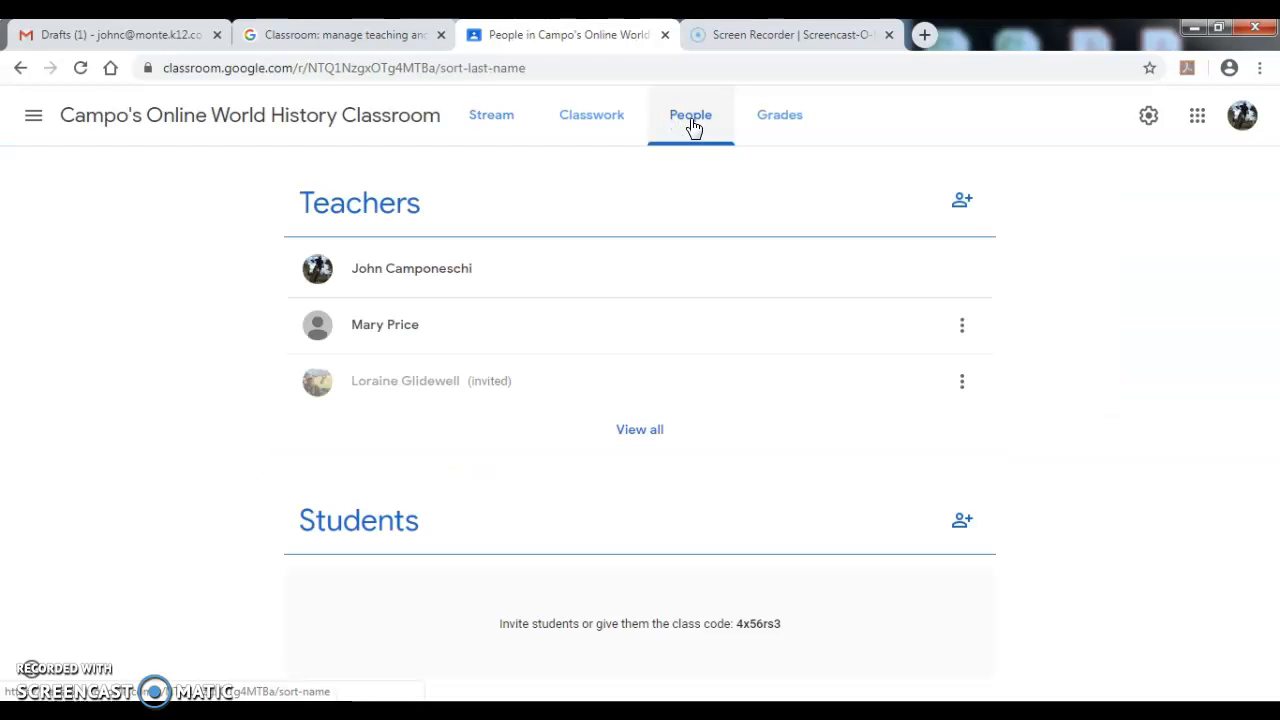
{"action": "left_click", "coordinate": [636, 430]}
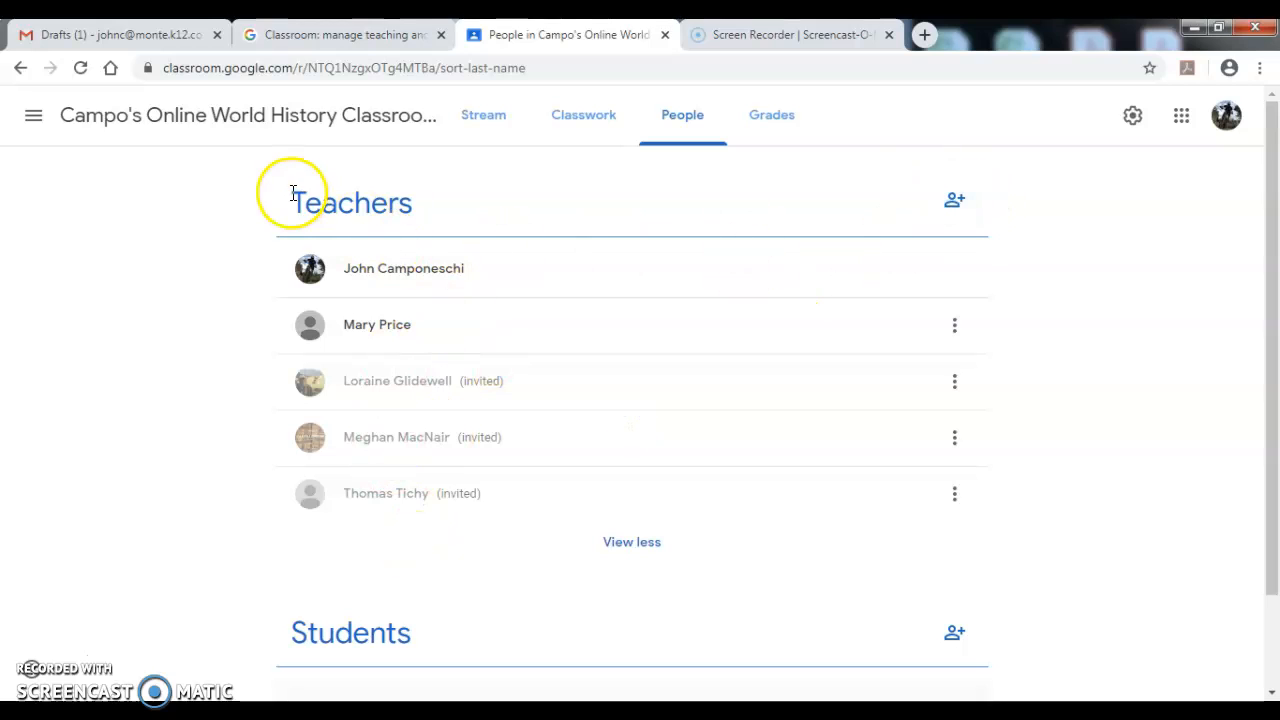
Step: Search for a colleague by first name to invite as a teacher, and cancel the invitation
{"action": "left_click", "coordinate": [955, 204]}
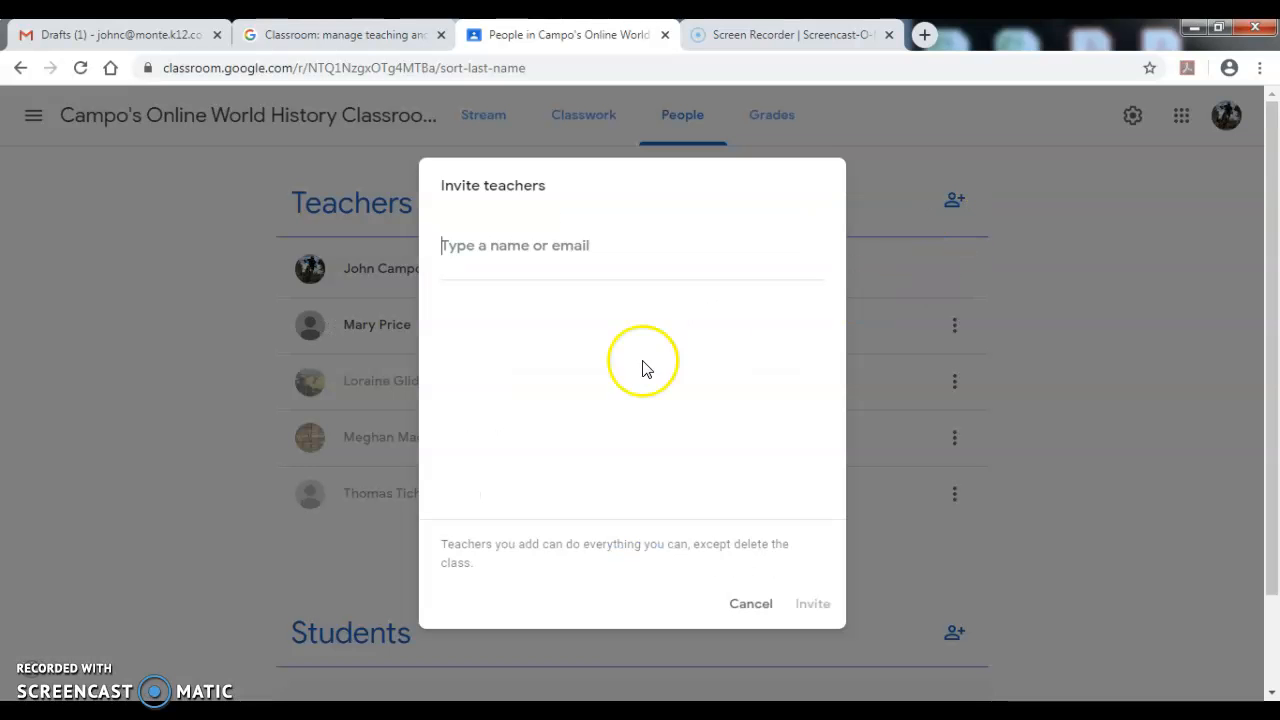
{"action": "type", "text": "loraine"}
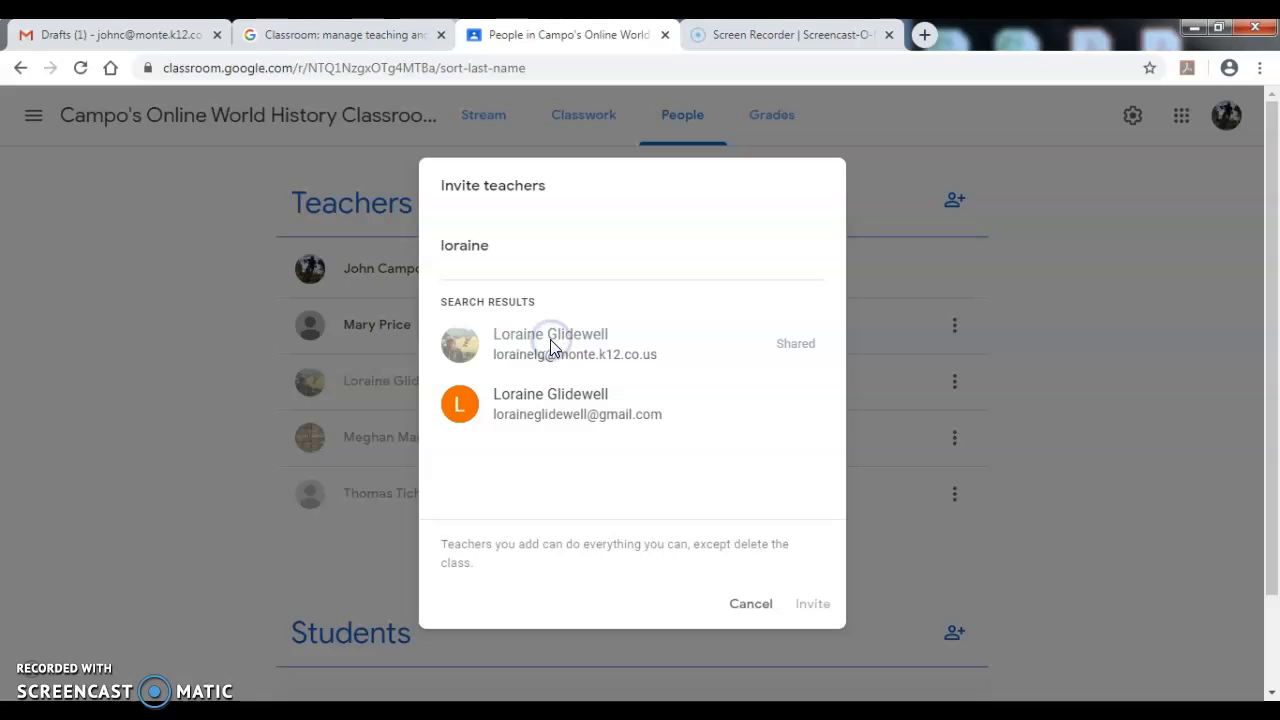
{"action": "left_click", "coordinate": [750, 604]}
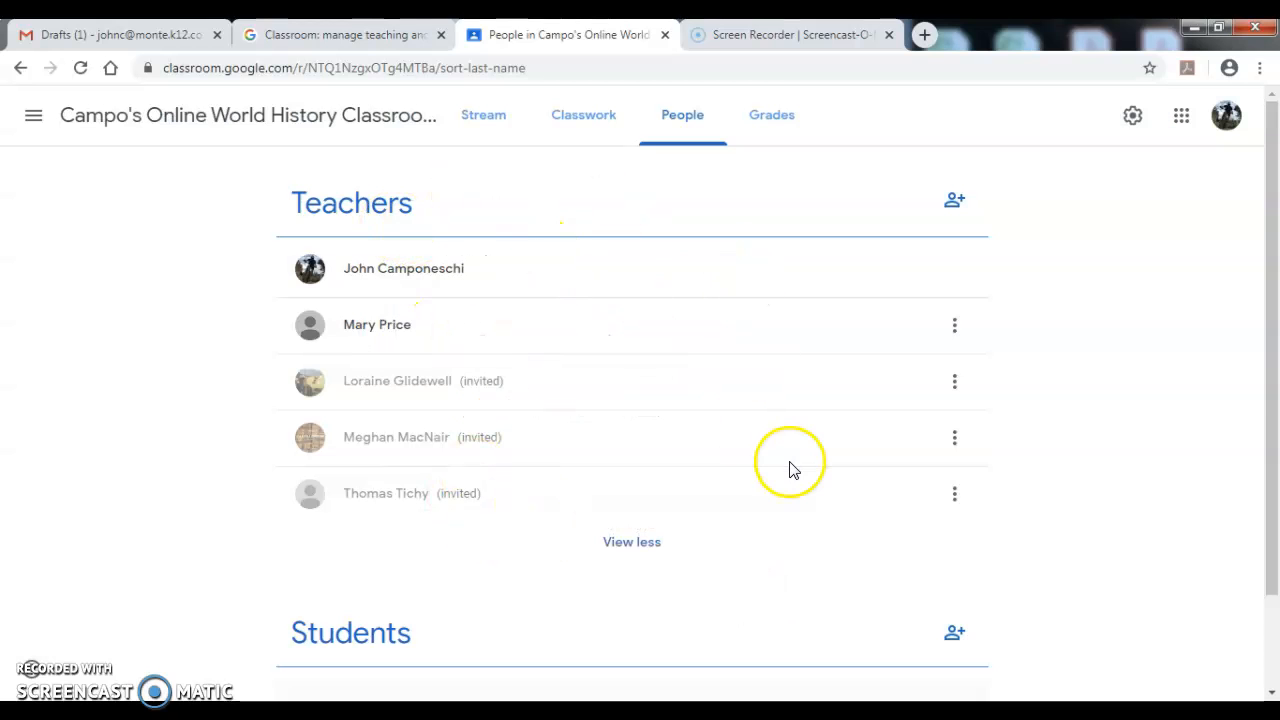
Step: Search for students to invite to the class by the start of a first name, and cancel the invitation
{"action": "left_click_drag", "start_coordinate": [1270, 191], "coordinate": [1270, 371]}
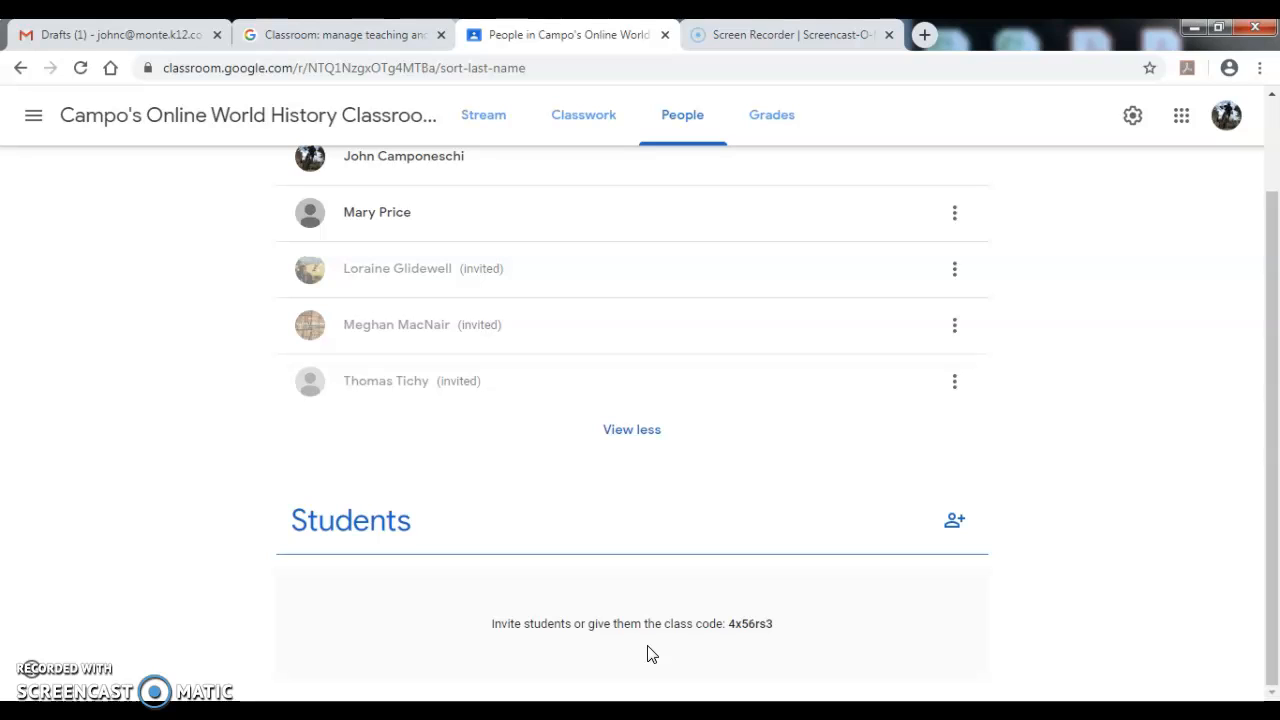
{"action": "left_click", "coordinate": [954, 524]}
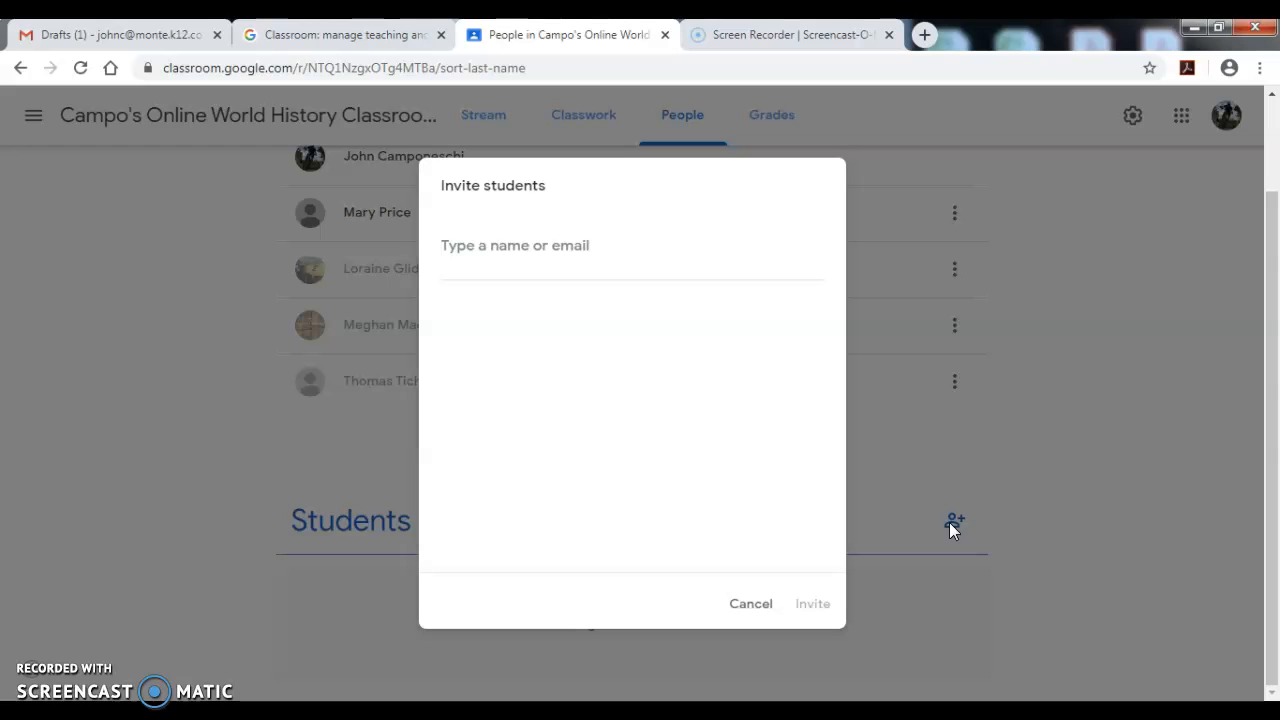
{"action": "type", "text": "iza"}
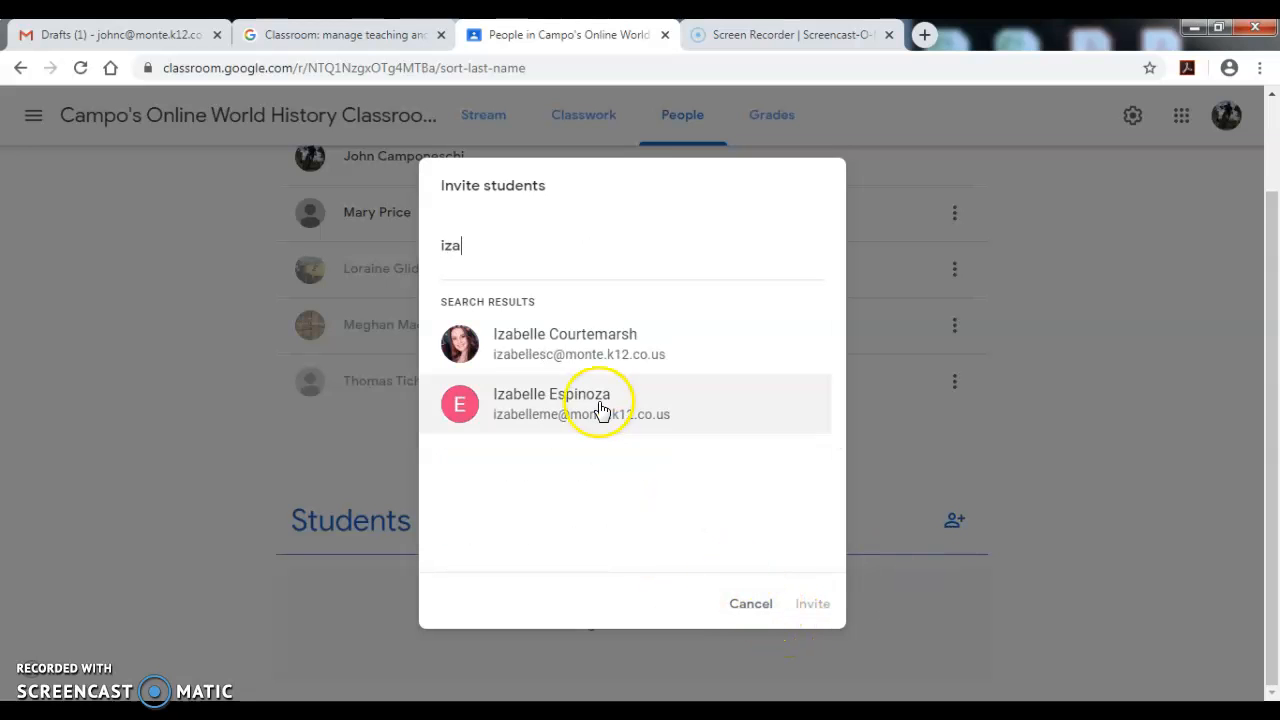
{"action": "left_click", "coordinate": [753, 606]}
Step: Copy the class code shown in the Students section
{"action": "left_click_drag", "start_coordinate": [1276, 340], "coordinate": [1259, 424]}
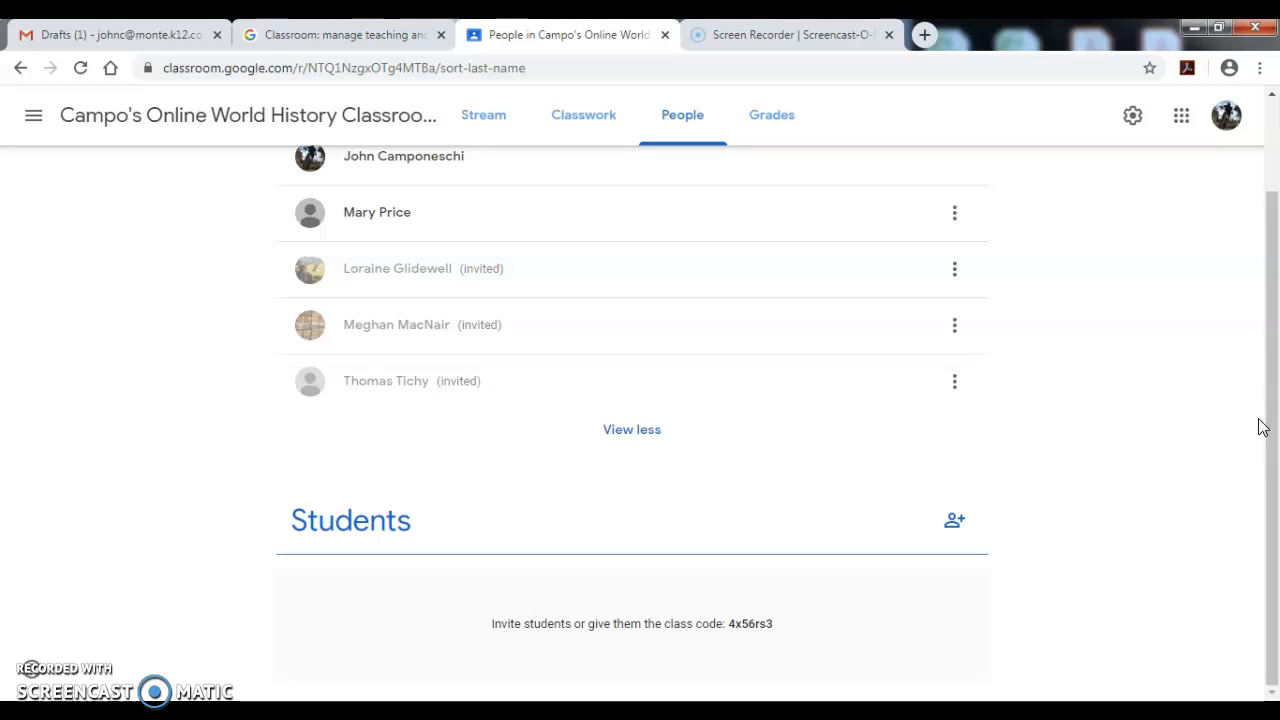
{"action": "left_click_drag", "start_coordinate": [1260, 428], "coordinate": [1275, 500]}
{"action": "left_click_drag", "start_coordinate": [783, 626], "coordinate": [729, 624]}
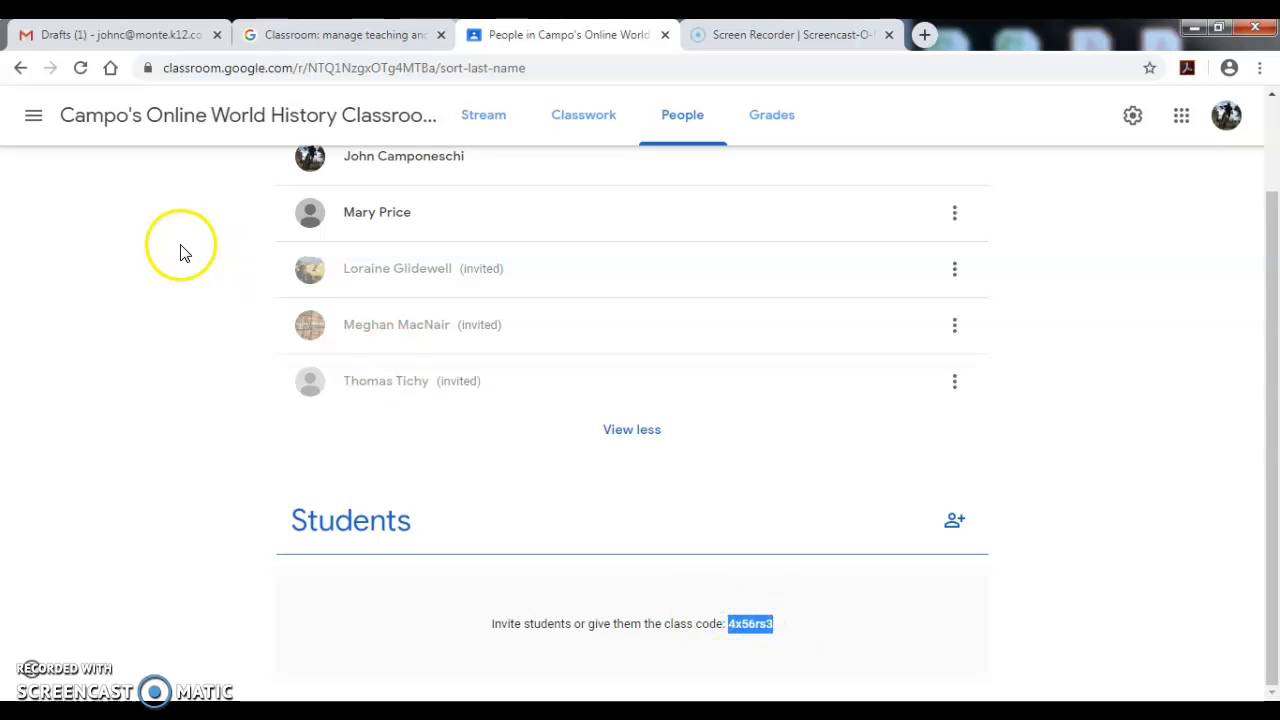
Step: Switch to the Gmail draft "Good Classroom Invite Code" and address it to the Class2025 group
{"action": "left_click", "coordinate": [148, 34]}
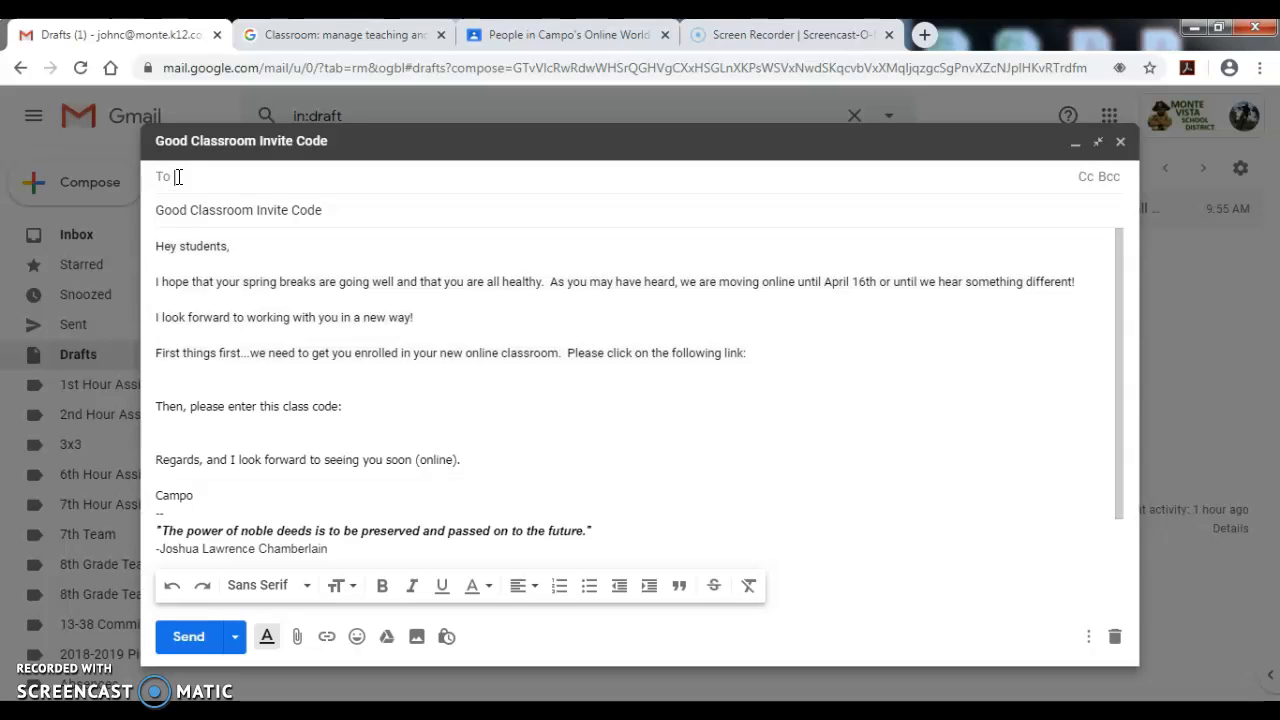
{"action": "type", "text": "lass"}
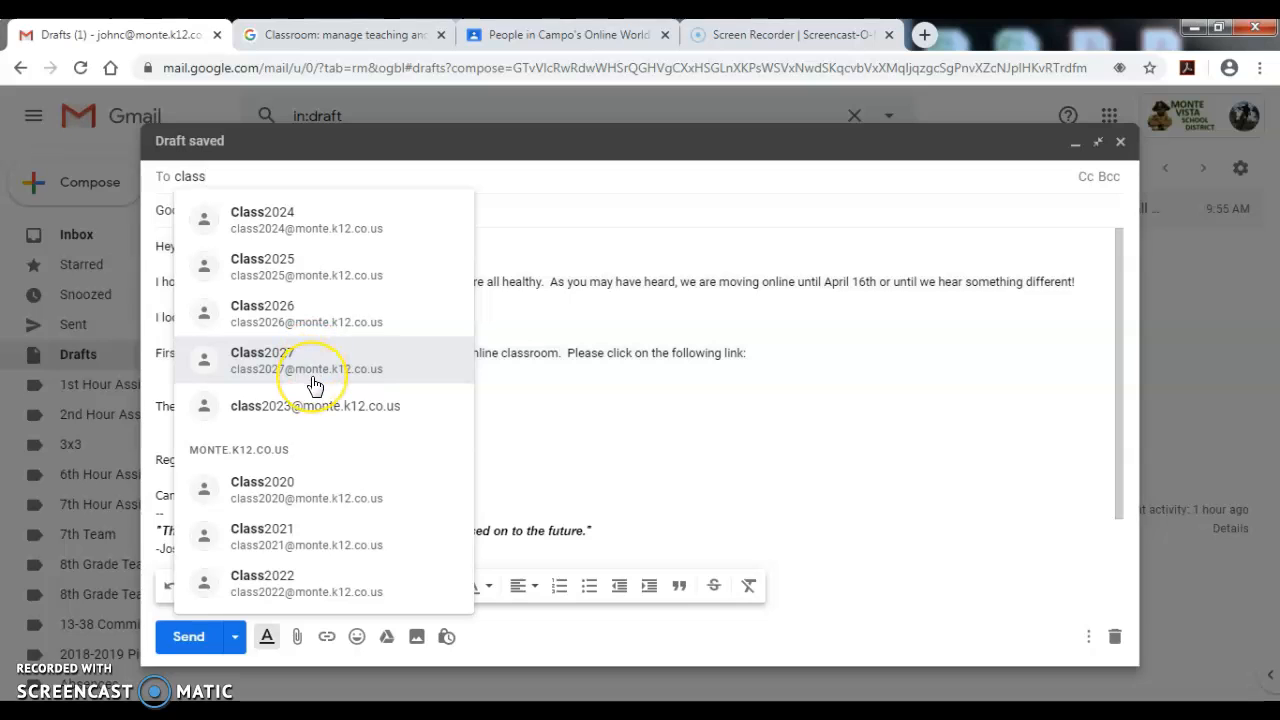
{"action": "left_click", "coordinate": [316, 272]}
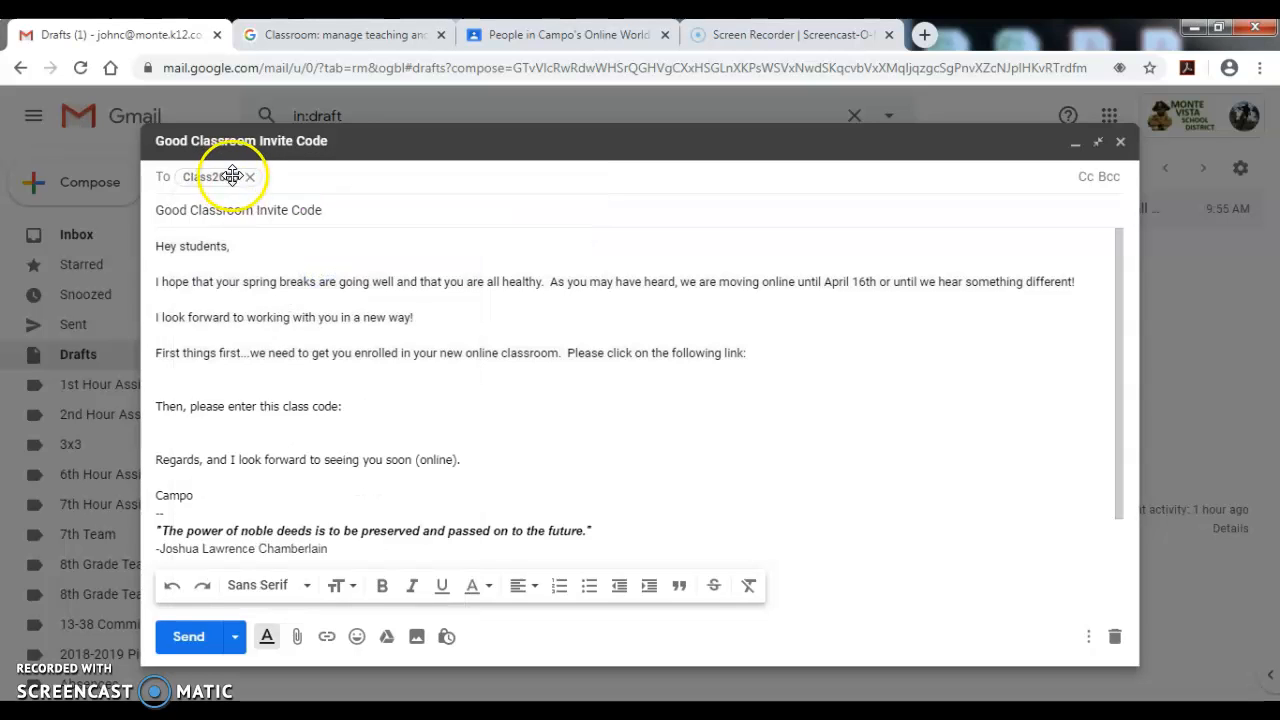
{"action": "mouse_move", "coordinate": [247, 187]}
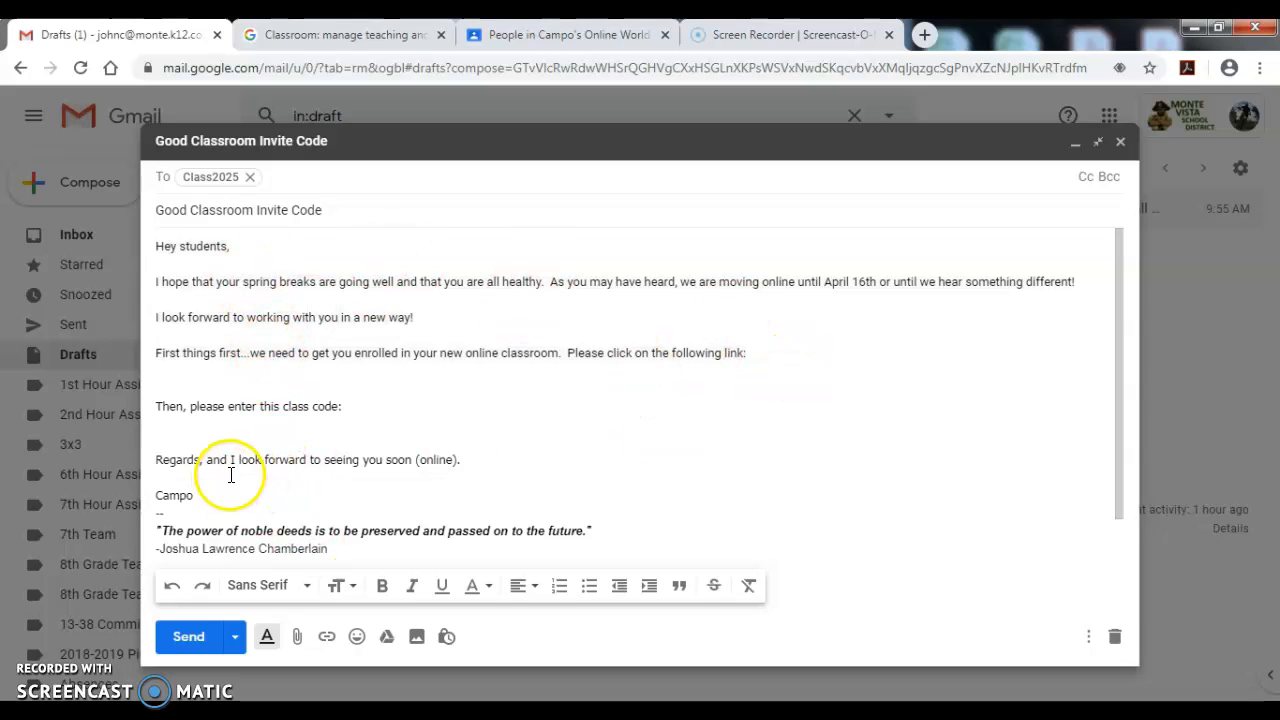
Step: Paste the class code into the email below the line "Then, please enter this class code:"
{"action": "left_click", "coordinate": [228, 416]}
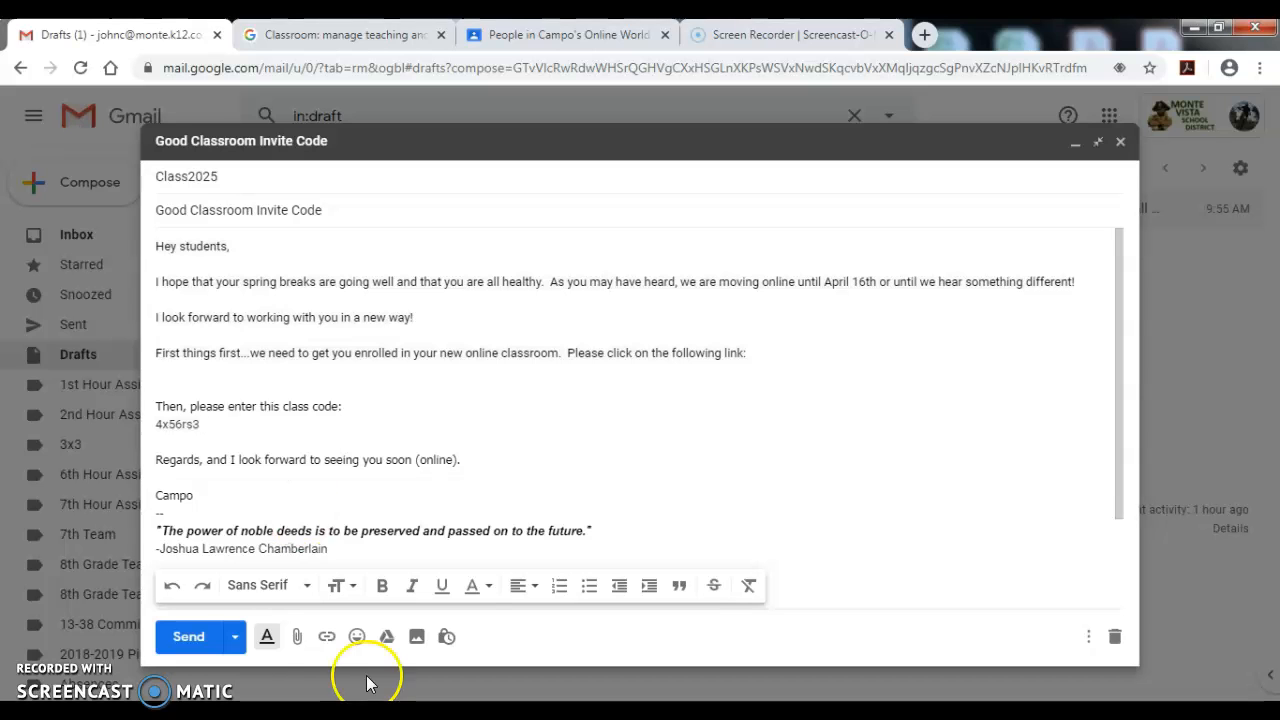
{"action": "left_click", "coordinate": [362, 710]}
{"action": "left_click", "coordinate": [362, 710]}
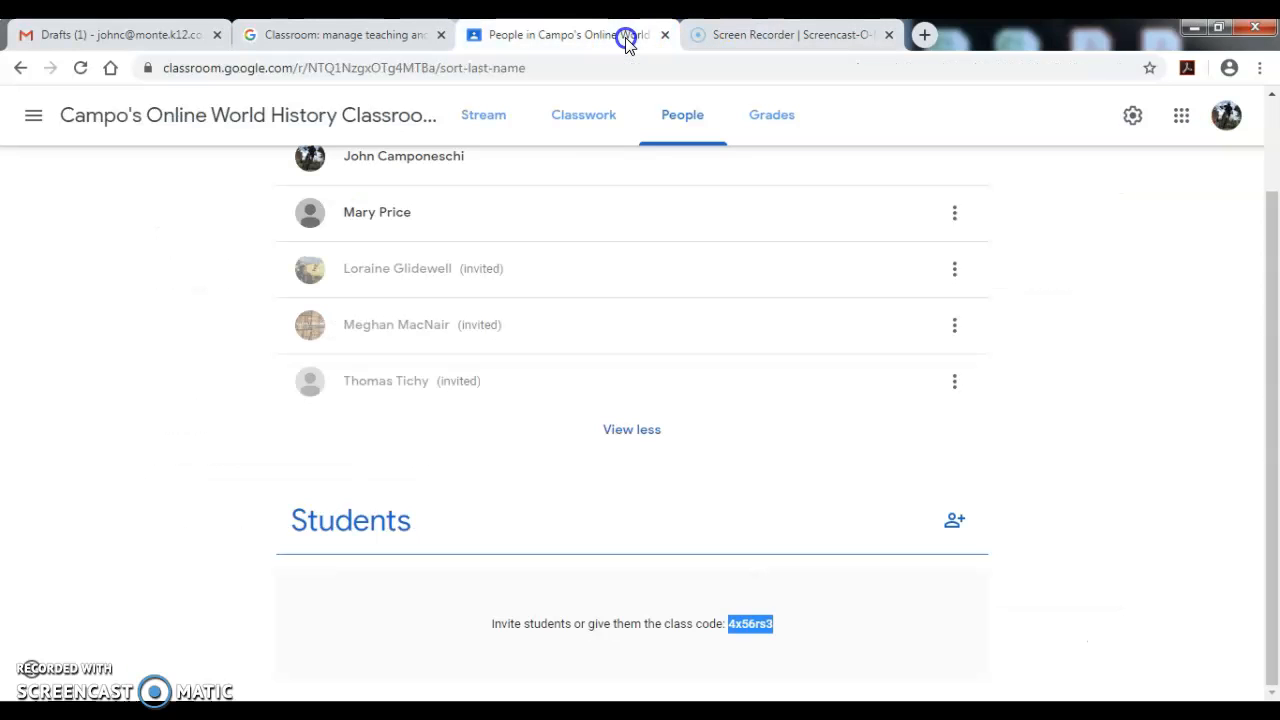
Step: Switch back to Google Classroom and copy the web address of the class's Stream page
{"action": "left_click", "coordinate": [620, 38]}
{"action": "left_click", "coordinate": [500, 126]}
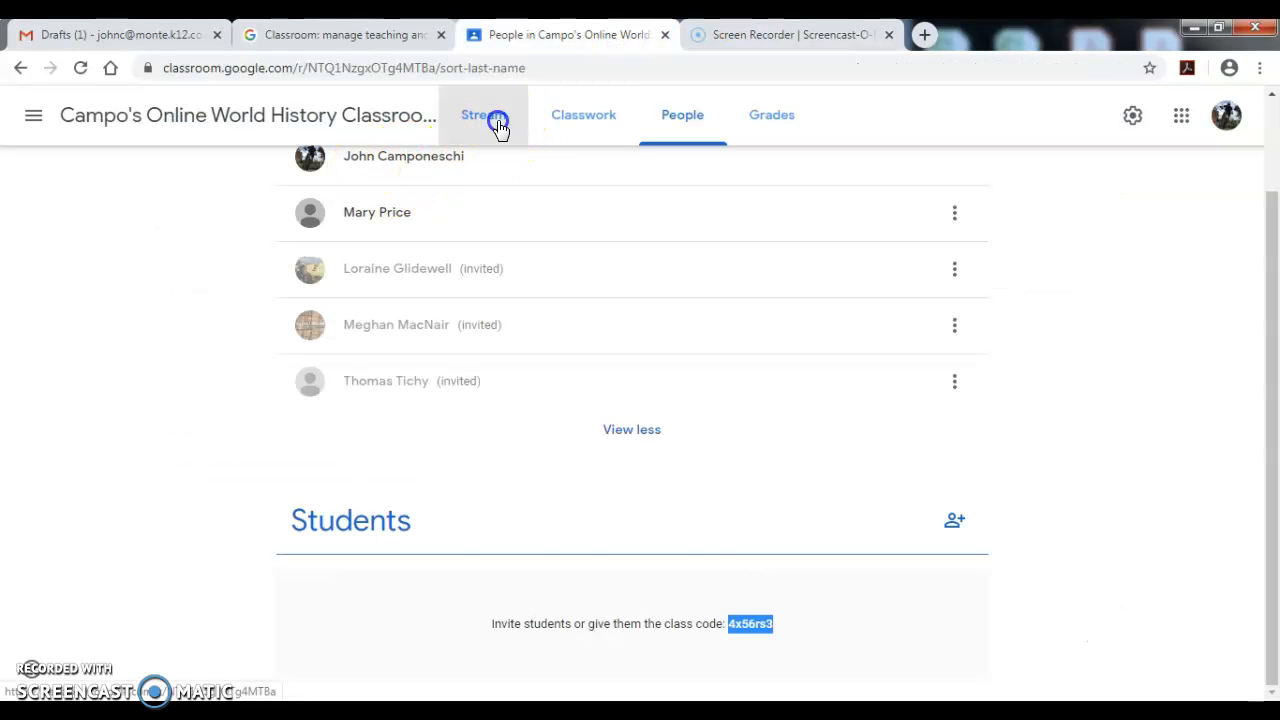
{"action": "left_click", "coordinate": [443, 68]}
{"action": "key", "text": "ctrl+c"}
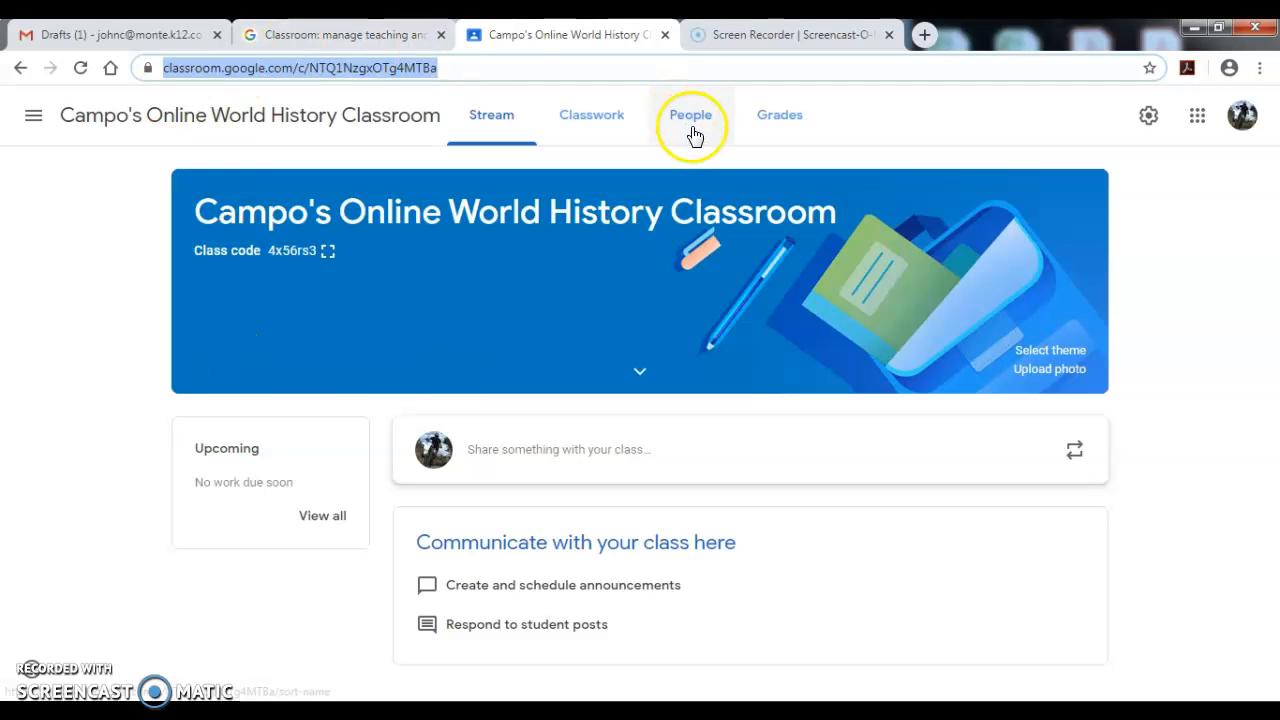
Step: Return to the Gmail draft and paste the class link below the sentence "Please click on the following link:"
{"action": "left_click", "coordinate": [130, 35]}
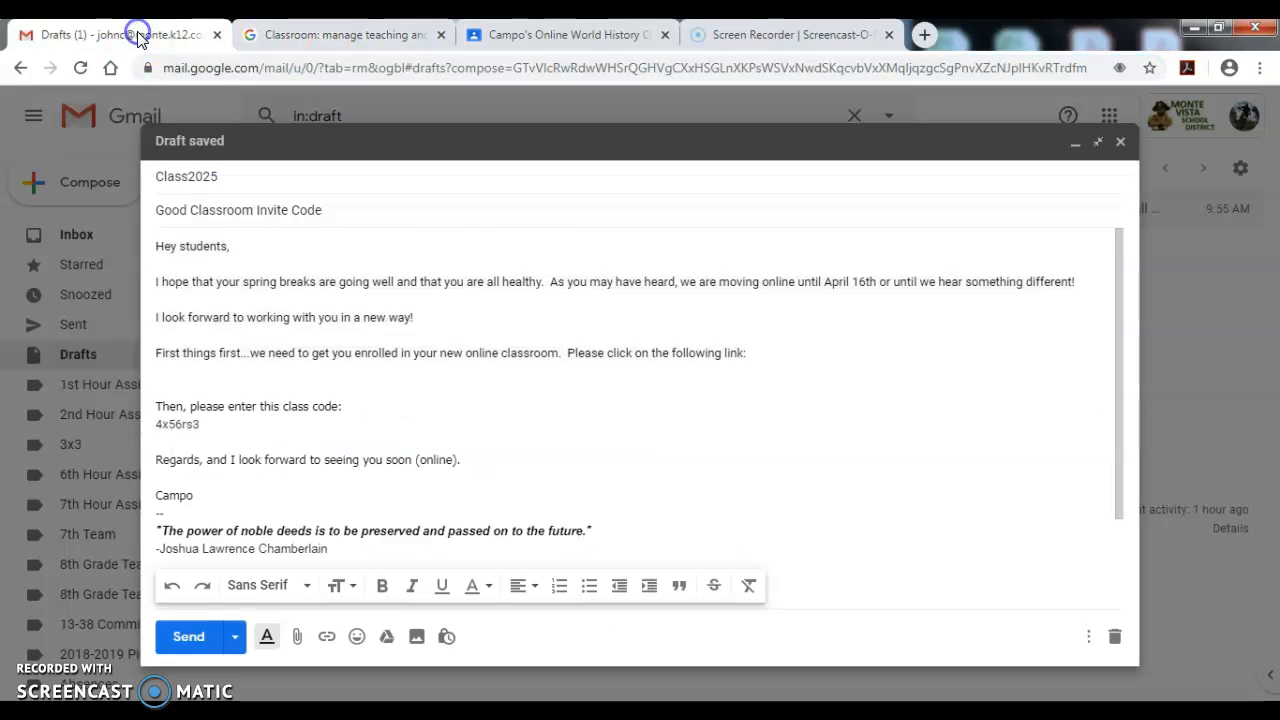
{"action": "left_click", "coordinate": [211, 368]}
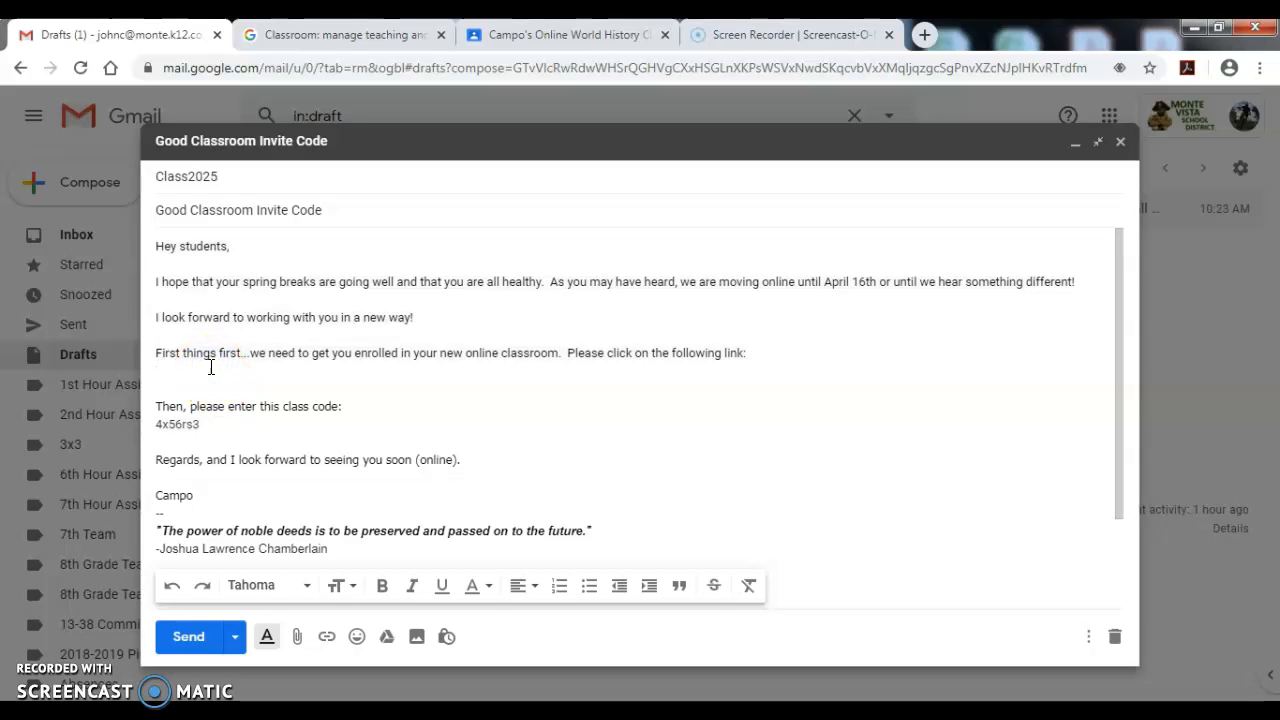
{"action": "key", "text": "ctrl+v"}
Step: Apply one uniform dark text color to the whole email message, from the greeting to the sign-off
{"action": "left_click_drag", "start_coordinate": [196, 496], "coordinate": [139, 207]}
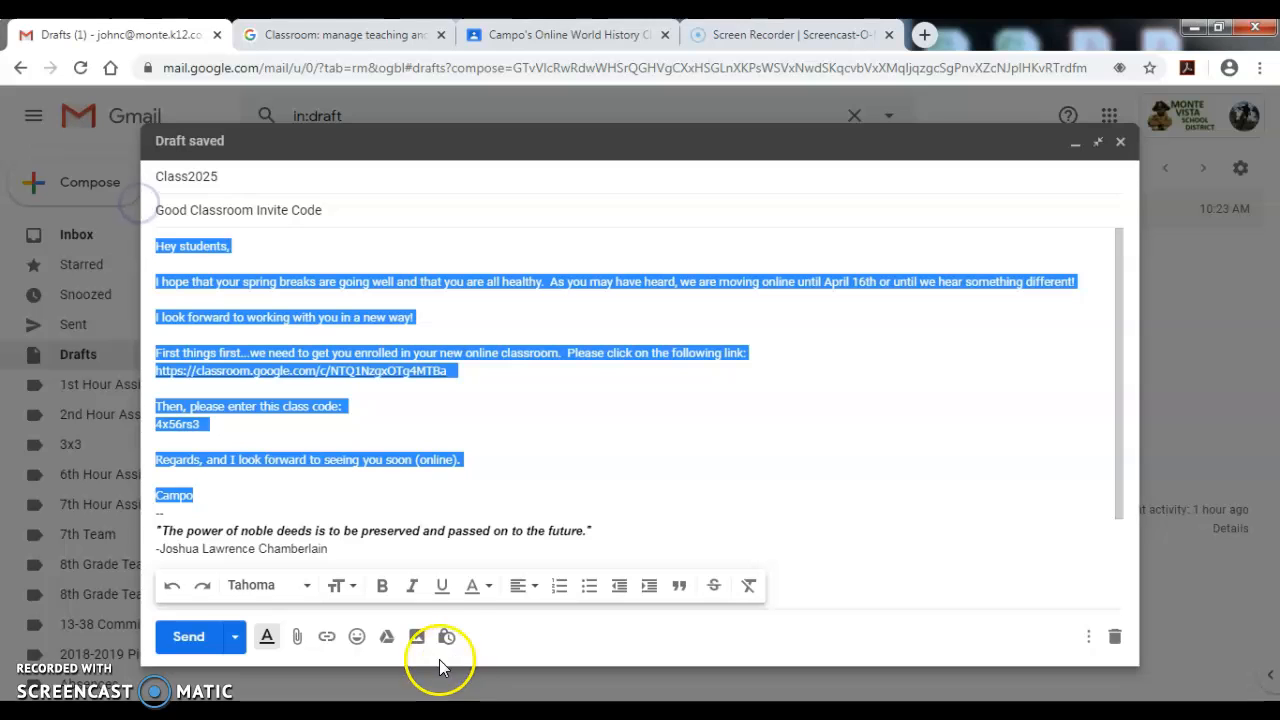
{"action": "left_click", "coordinate": [488, 587]}
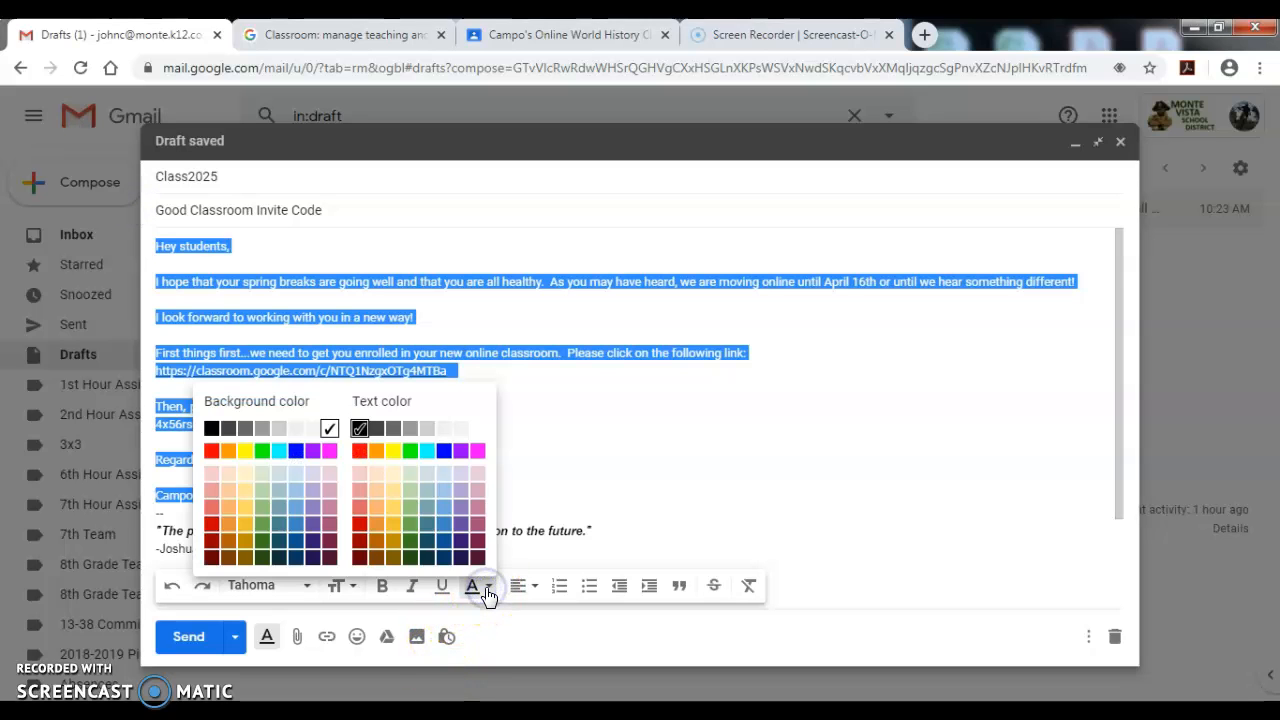
{"action": "left_click", "coordinate": [371, 430]}
{"action": "left_click", "coordinate": [568, 440]}
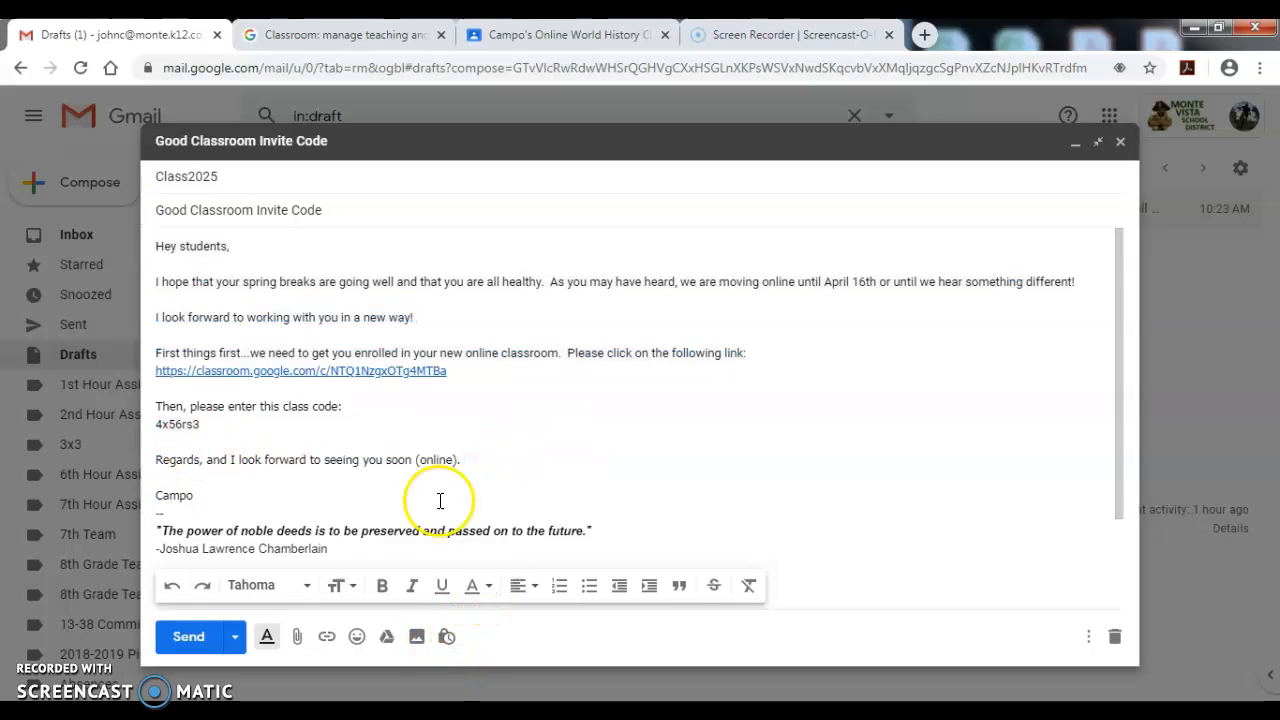
Step: Look up an individual student by first name as an additional recipient of the email, and clear the entry
{"action": "left_click", "coordinate": [254, 179]}
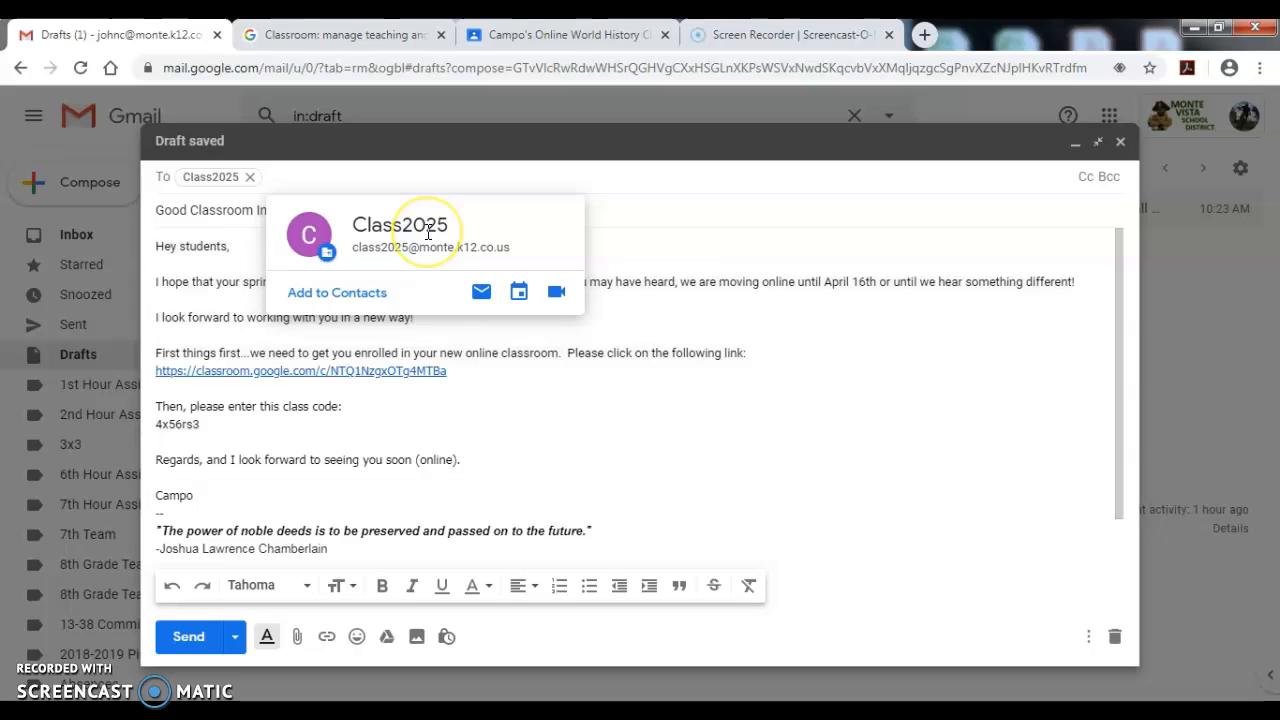
{"action": "type", "text": "riley"}
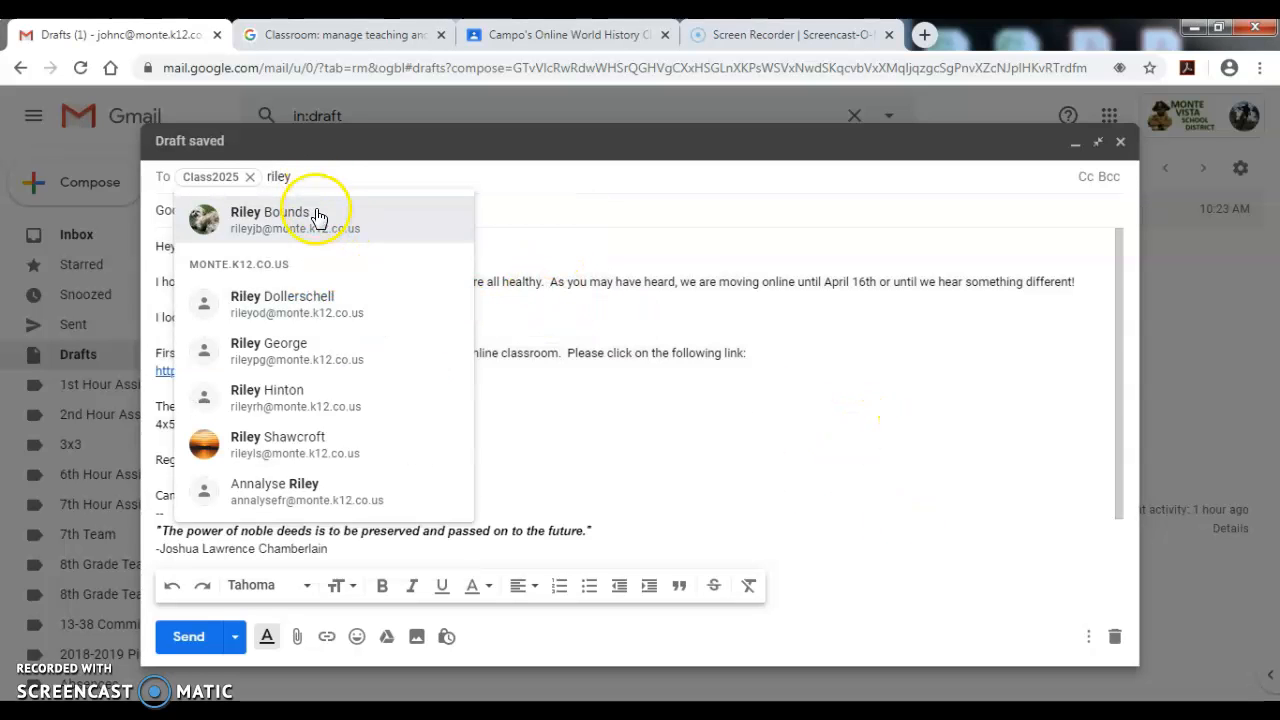
{"action": "key", "text": "BackSpace"}
{"action": "key", "text": "BackSpace"}
{"action": "key", "text": "BackSpace"}
{"action": "key", "text": "BackSpace"}
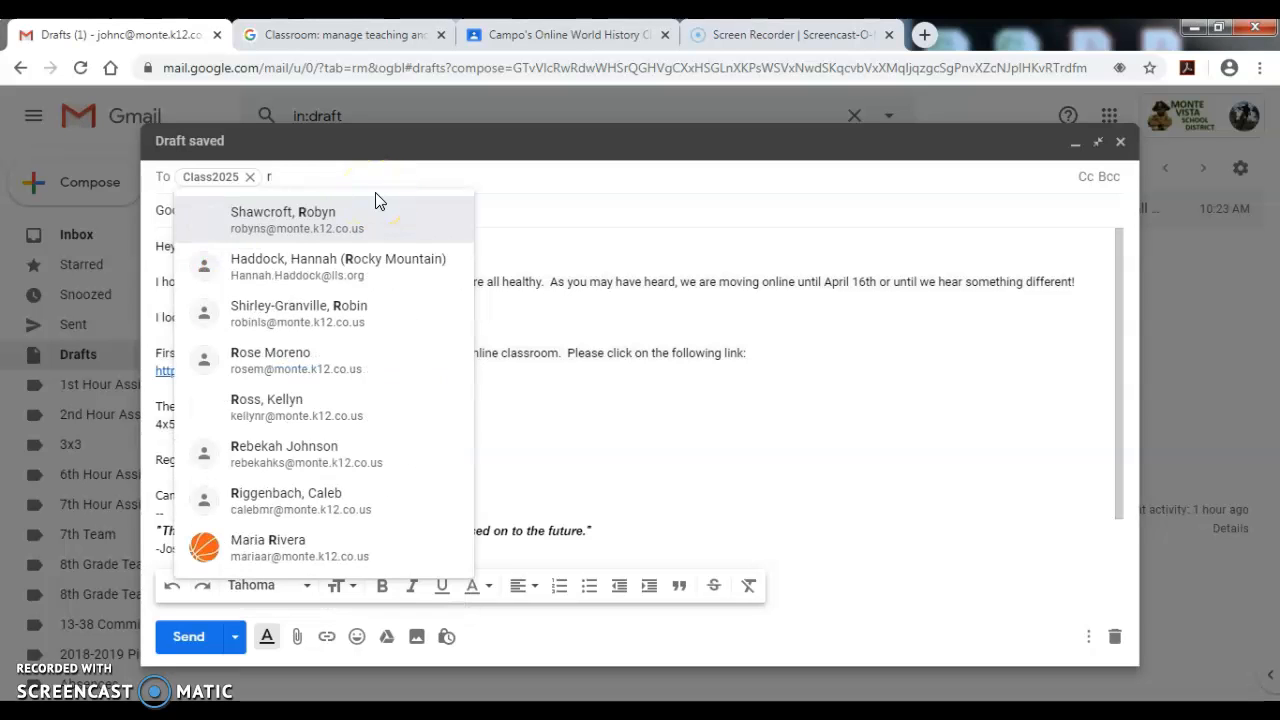
{"action": "key", "text": "BackSpace"}
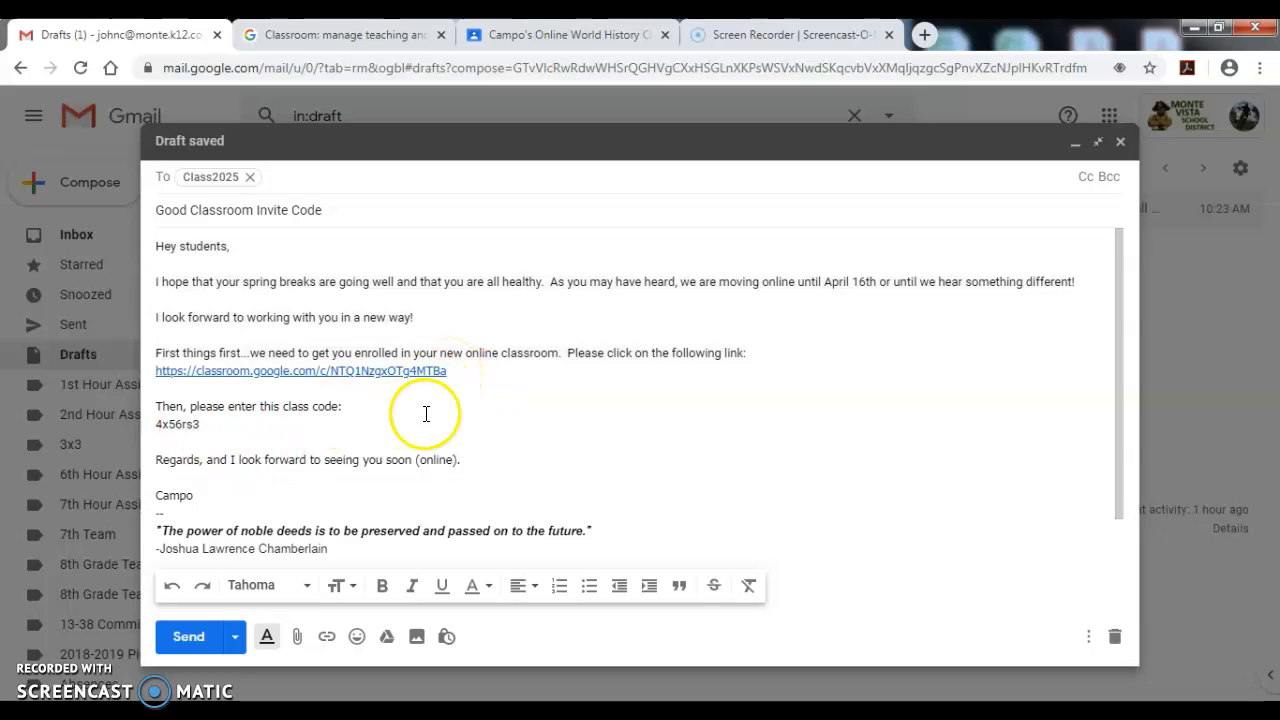
Step: Send the "Good Classroom Invite Code" email to the Class2025 group and return to the inbox
{"action": "left_click", "coordinate": [195, 637]}
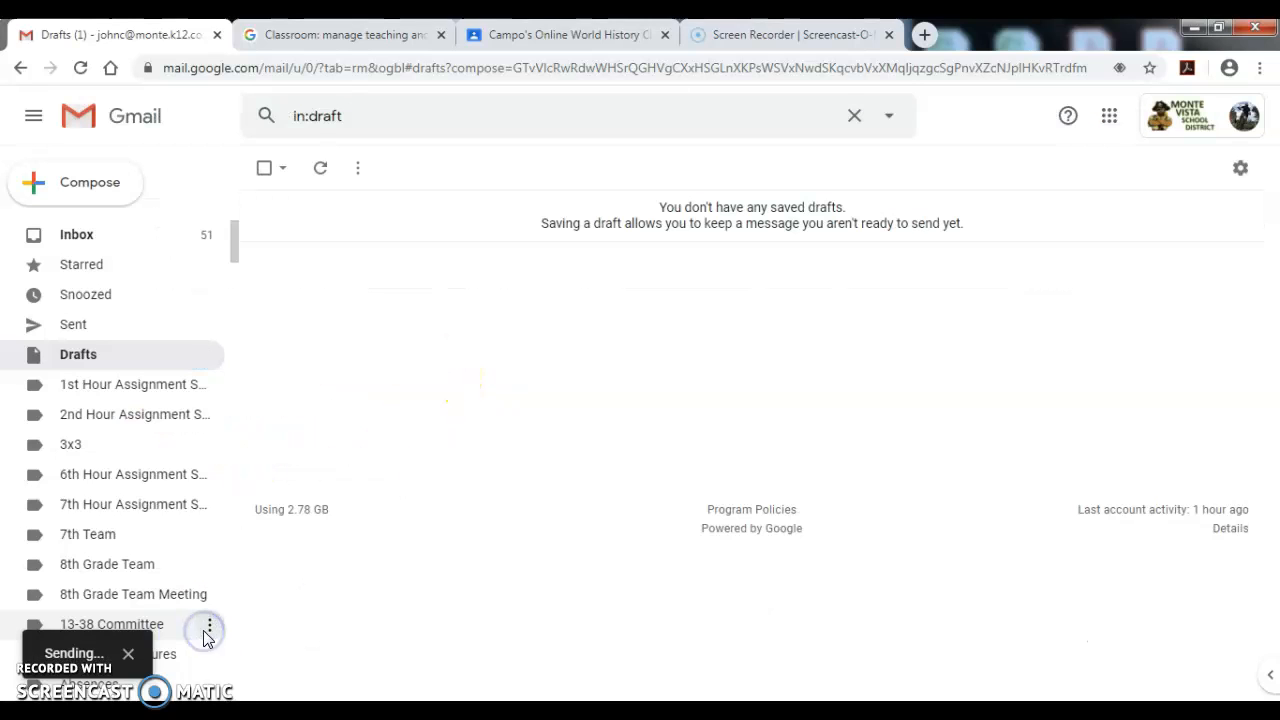
{"action": "left_click", "coordinate": [130, 240]}
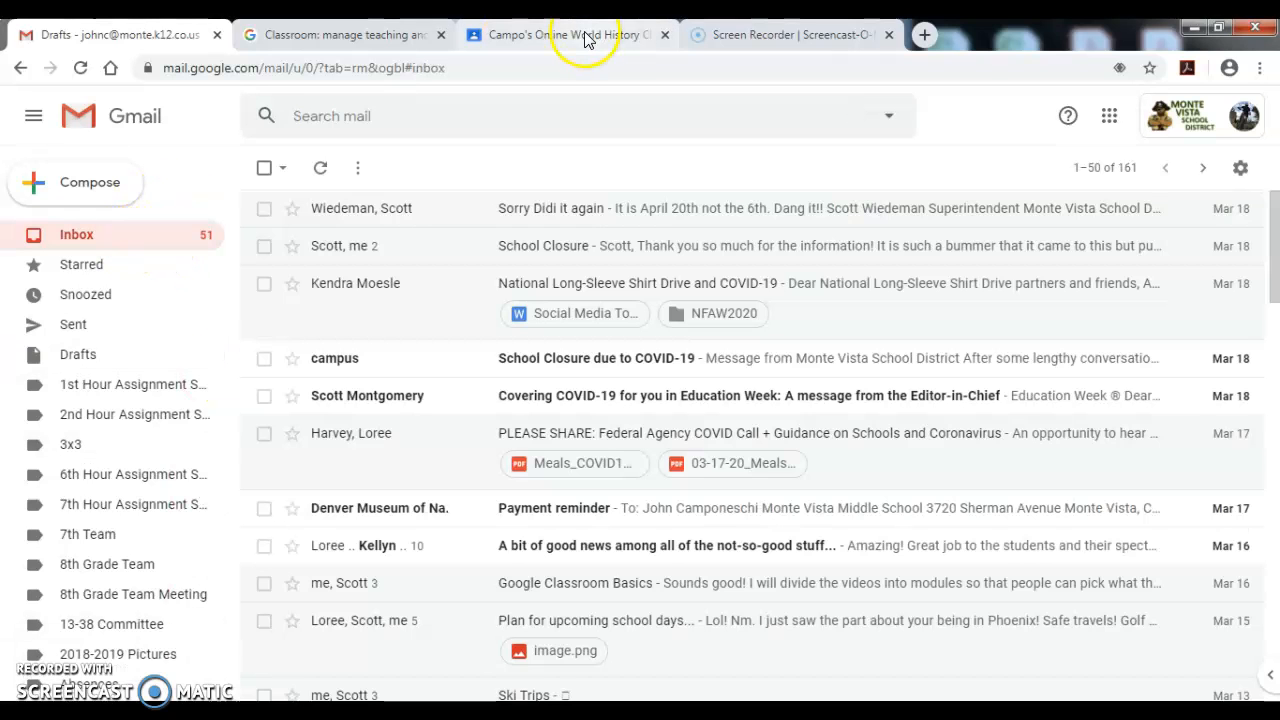
Step: Switch to Google Classroom, look up a student by first name for a direct class invitation, and cancel without inviting anyone
{"action": "left_click", "coordinate": [586, 36]}
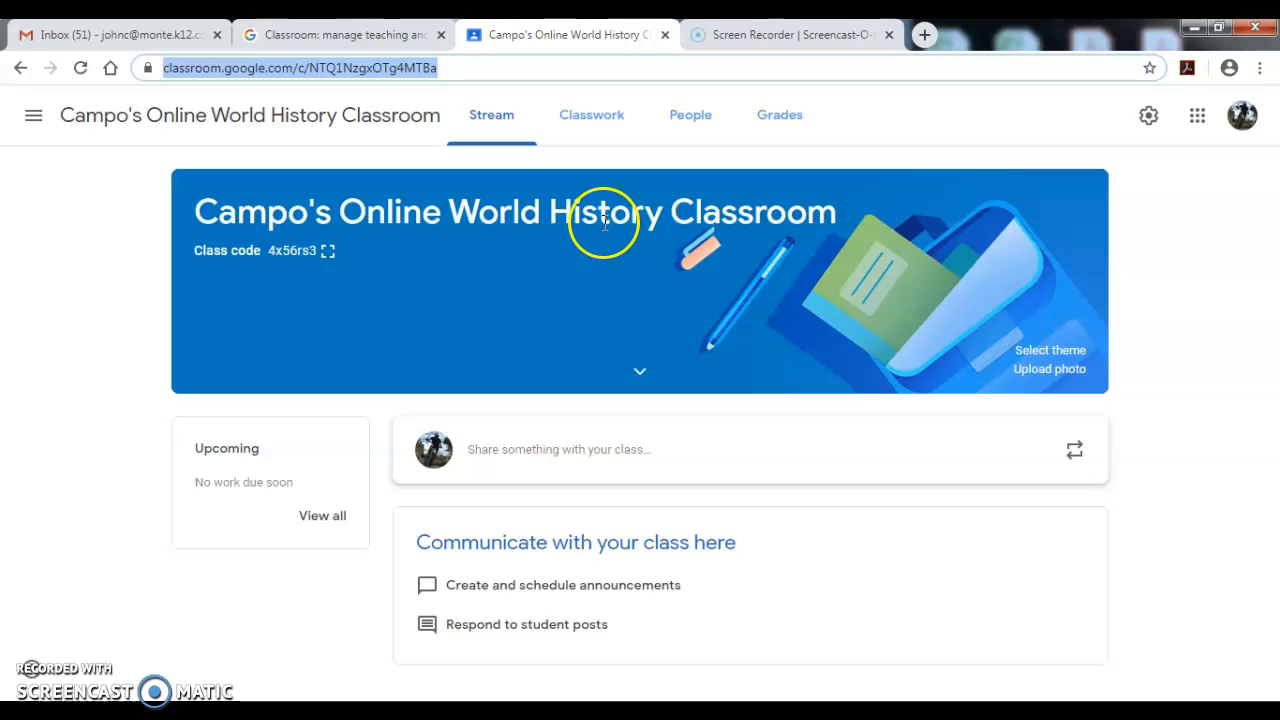
{"action": "left_click", "coordinate": [691, 118]}
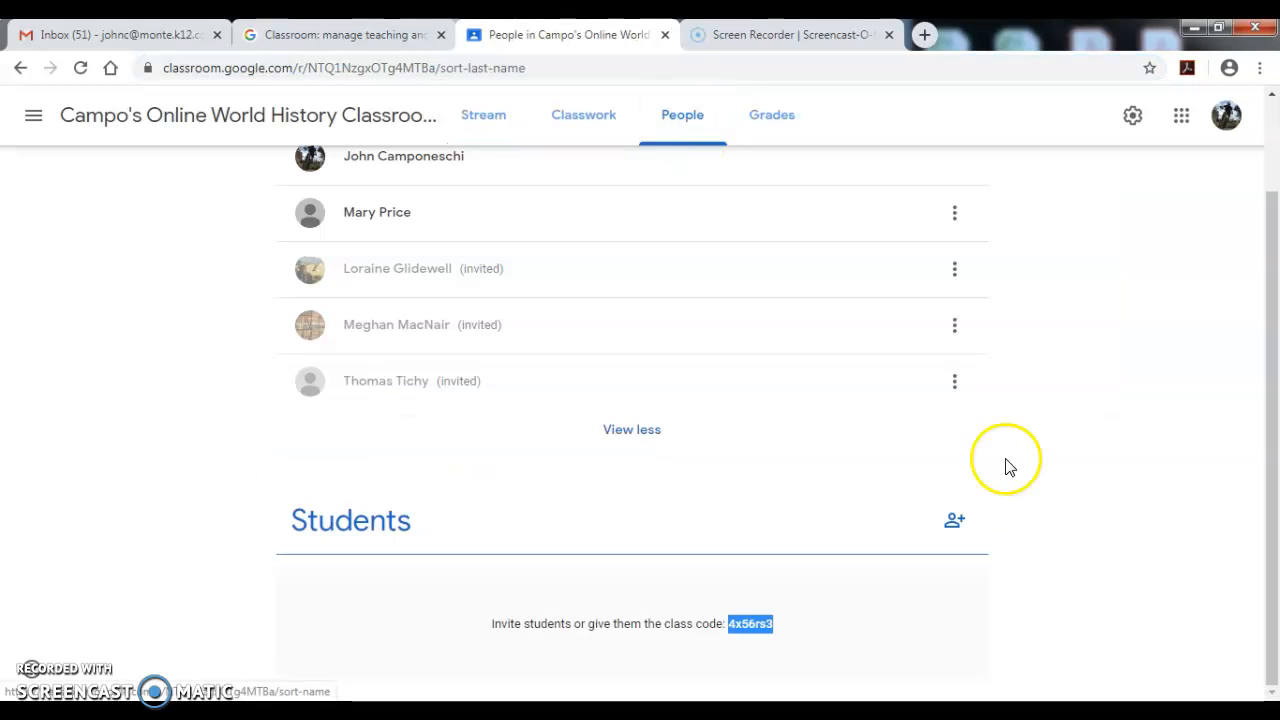
{"action": "left_click", "coordinate": [953, 522]}
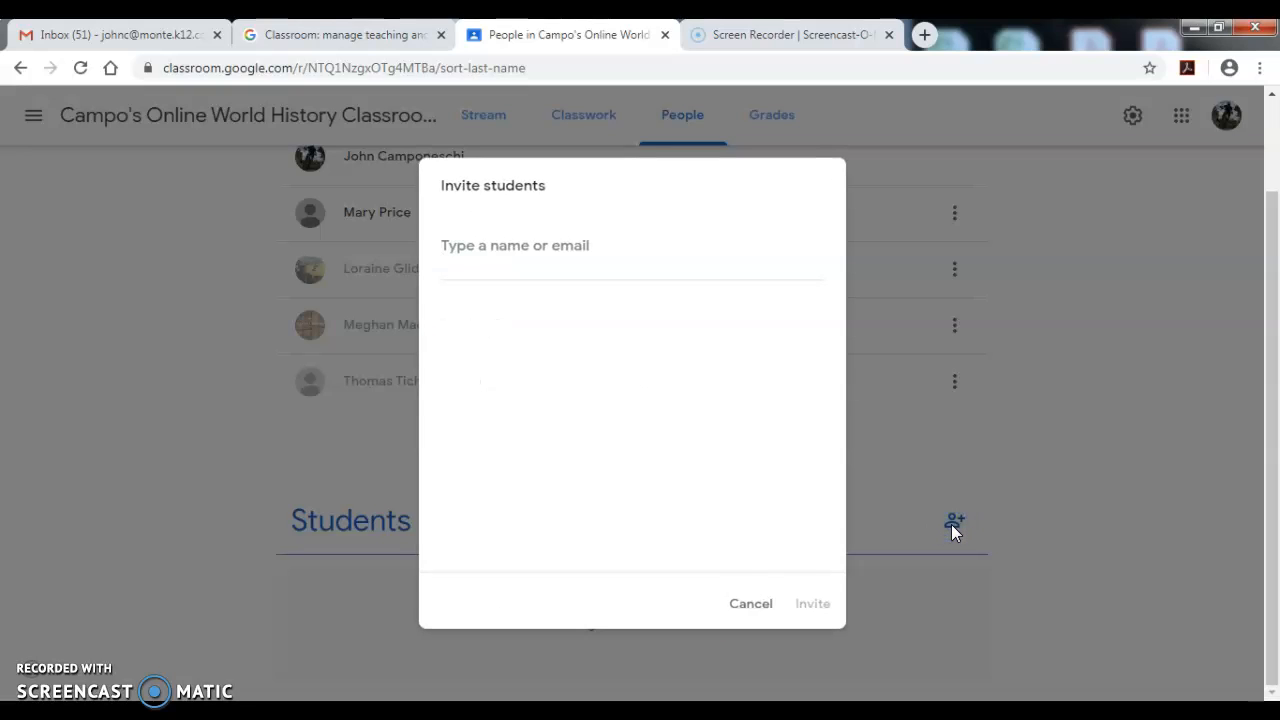
{"action": "type", "text": "riley"}
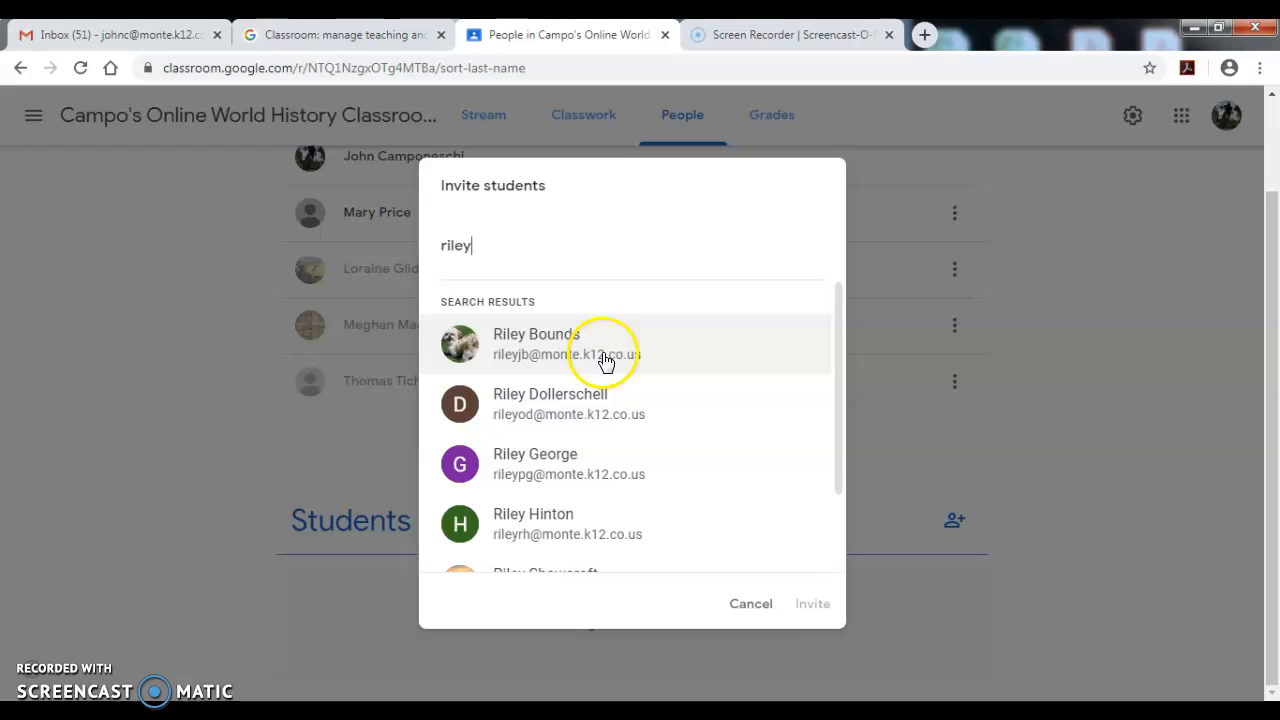
{"action": "left_click", "coordinate": [759, 607]}
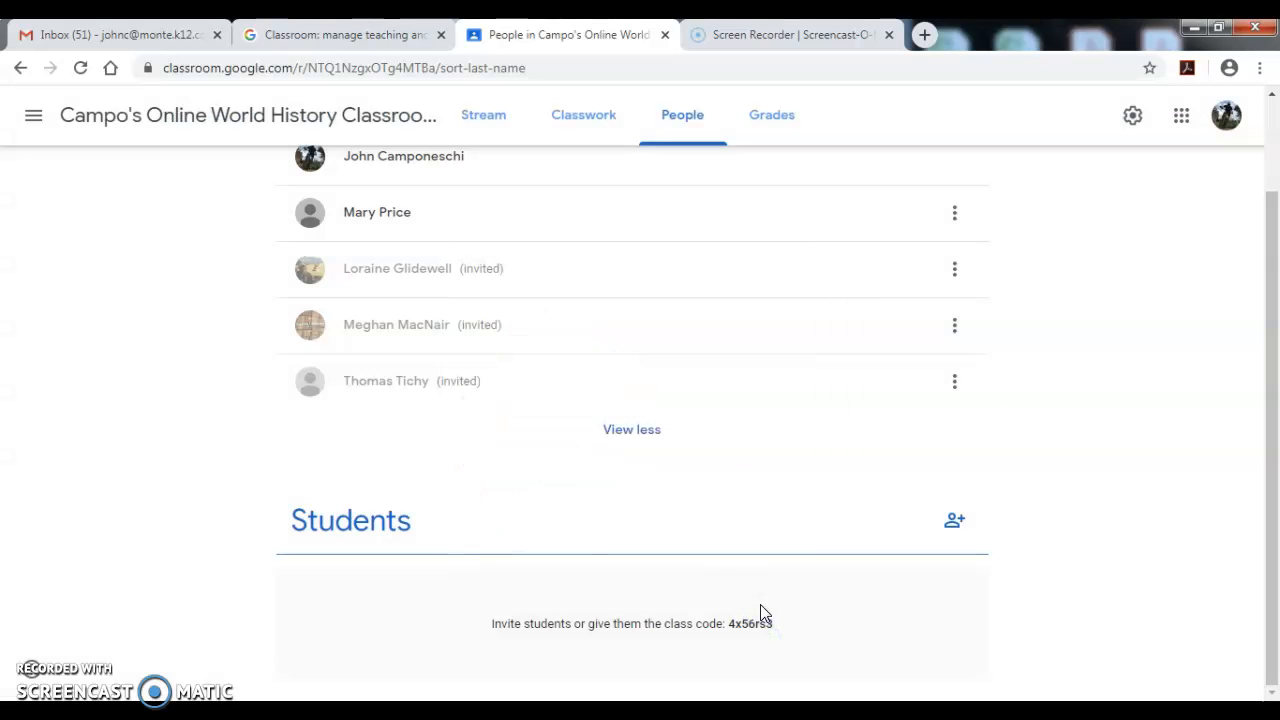
{"action": "left_click", "coordinate": [955, 520]}
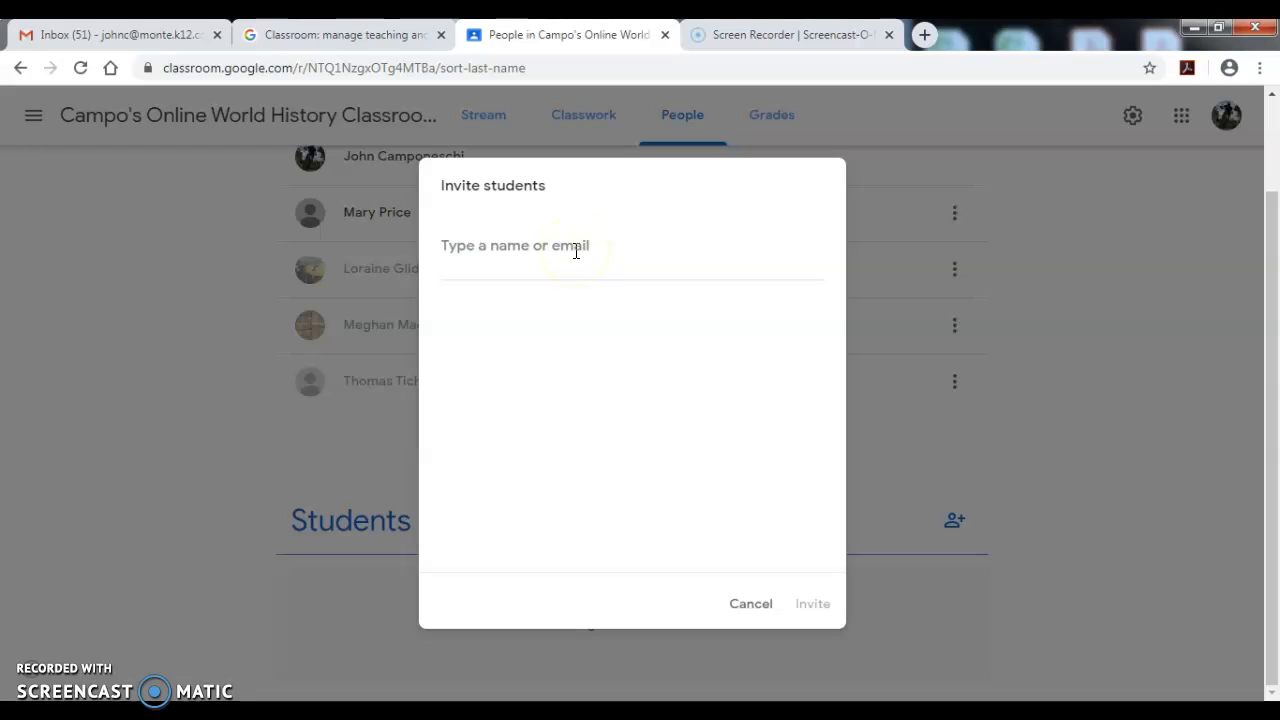
{"action": "left_click", "coordinate": [757, 605]}
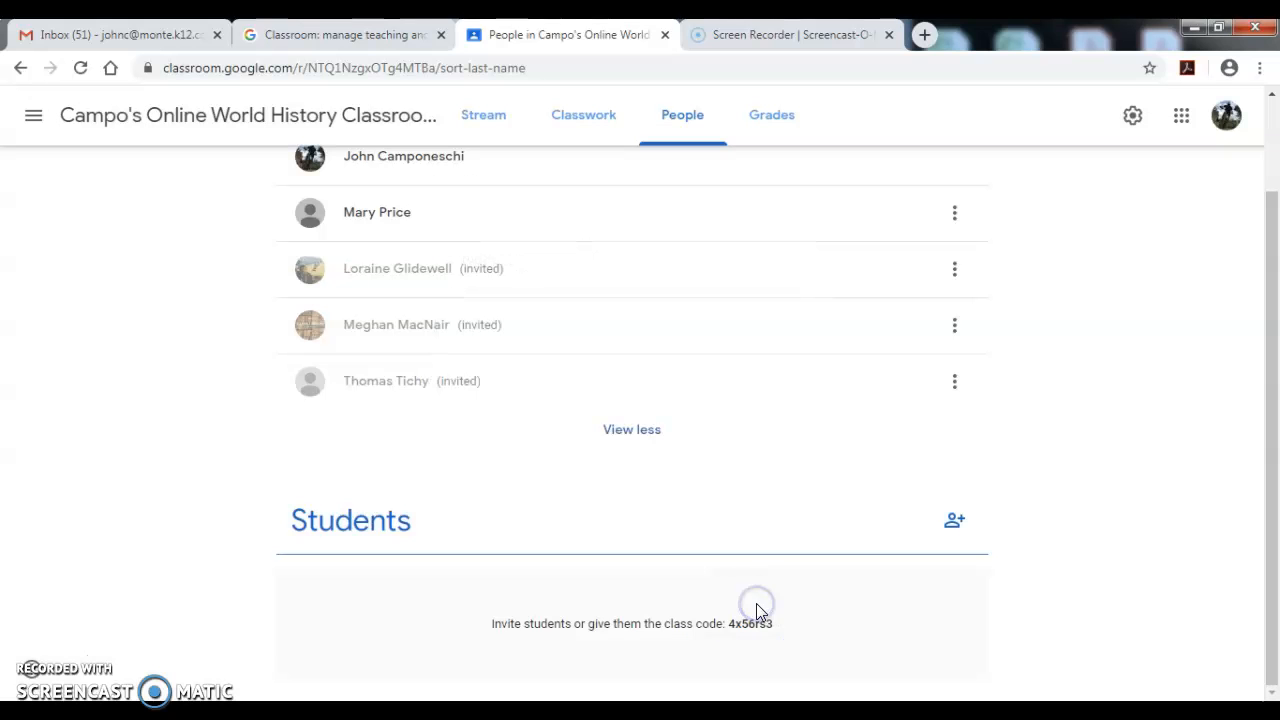
{"action": "left_click", "coordinate": [488, 124]}
{"action": "left_click", "coordinate": [672, 122]}
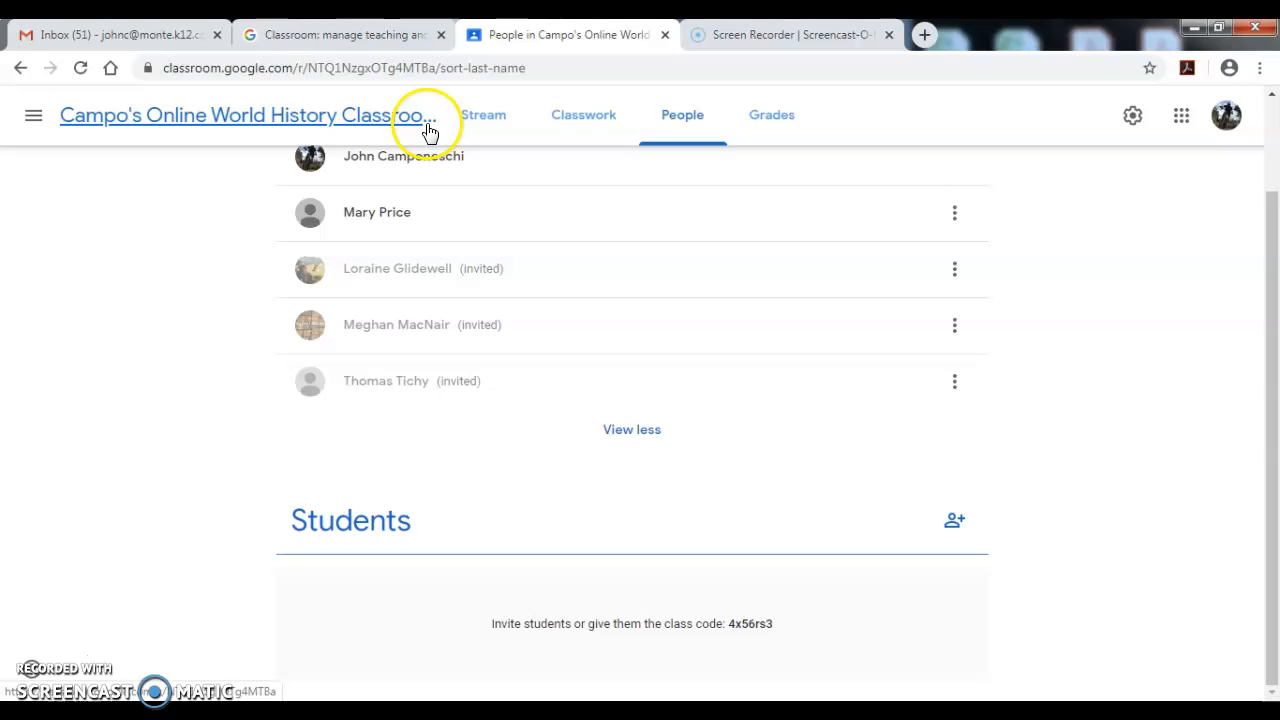
{"action": "left_click_drag", "start_coordinate": [1272, 420], "coordinate": [1271, 537]}
Step: Start a new class from the Classes page, named with the teacher's nickname followed by "Online World History Class - 1st Hour"
{"action": "left_click", "coordinate": [25, 130]}
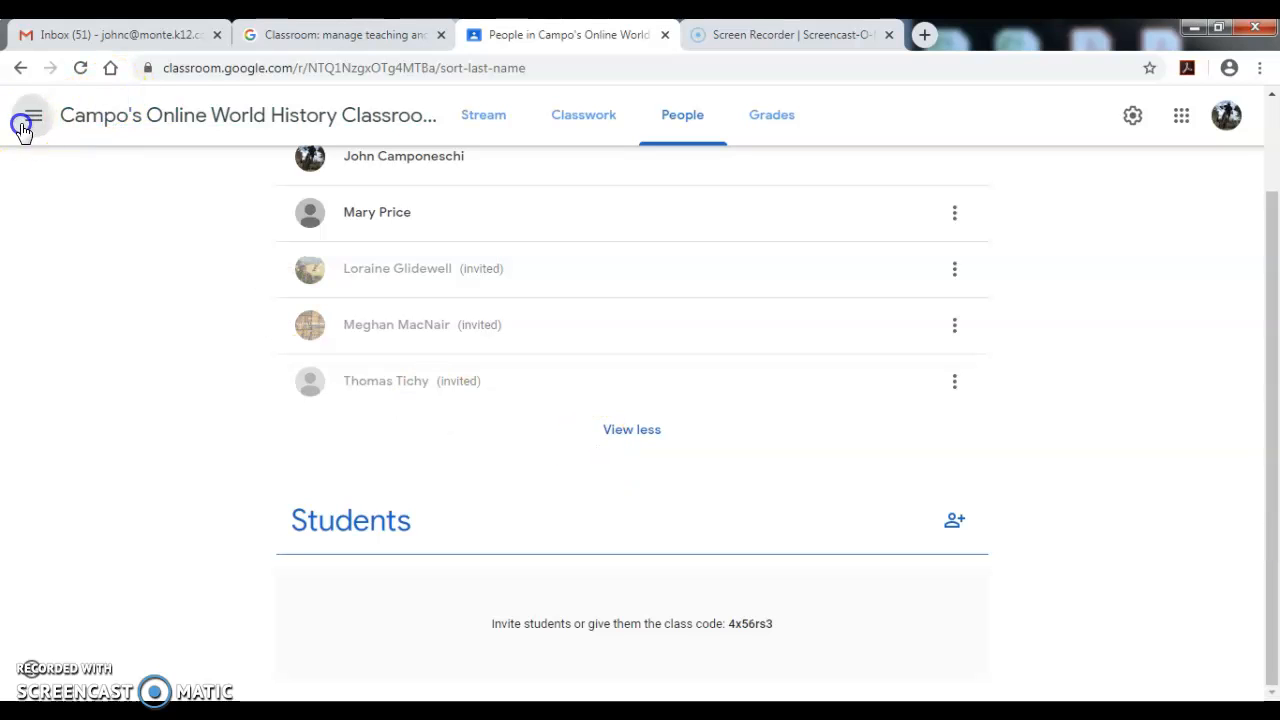
{"action": "left_click", "coordinate": [93, 135]}
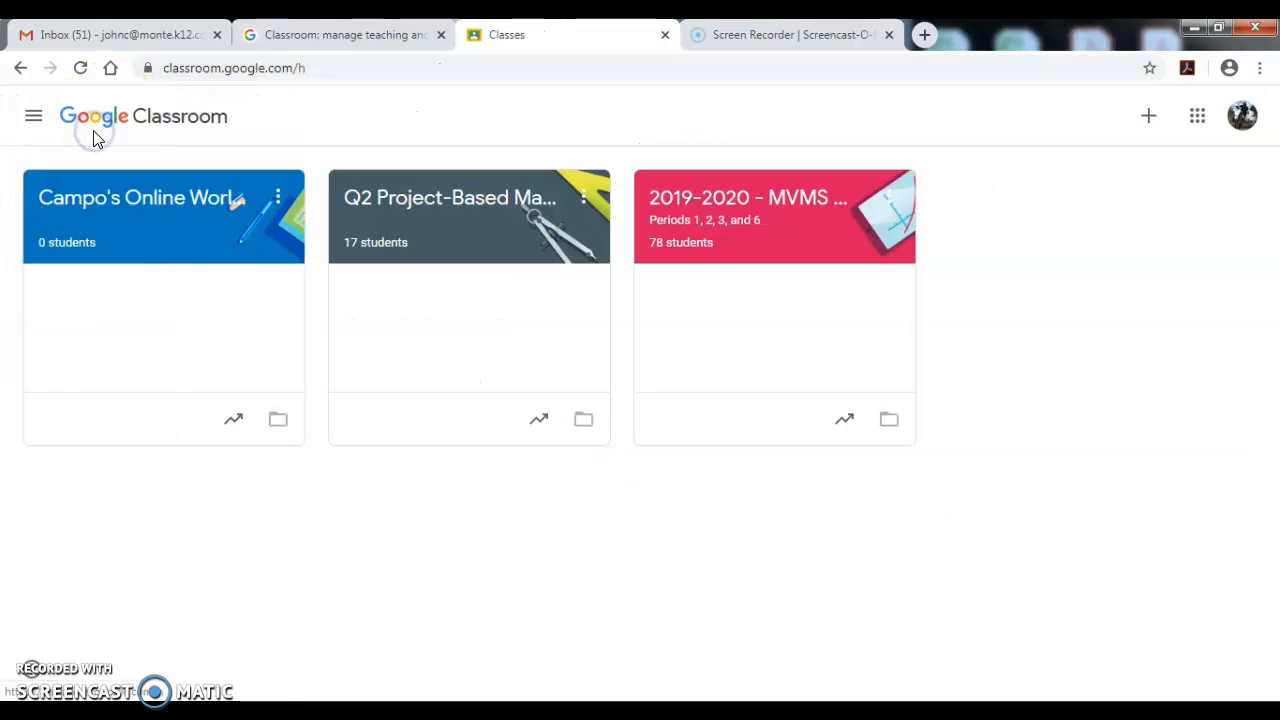
{"action": "left_click", "coordinate": [1153, 120]}
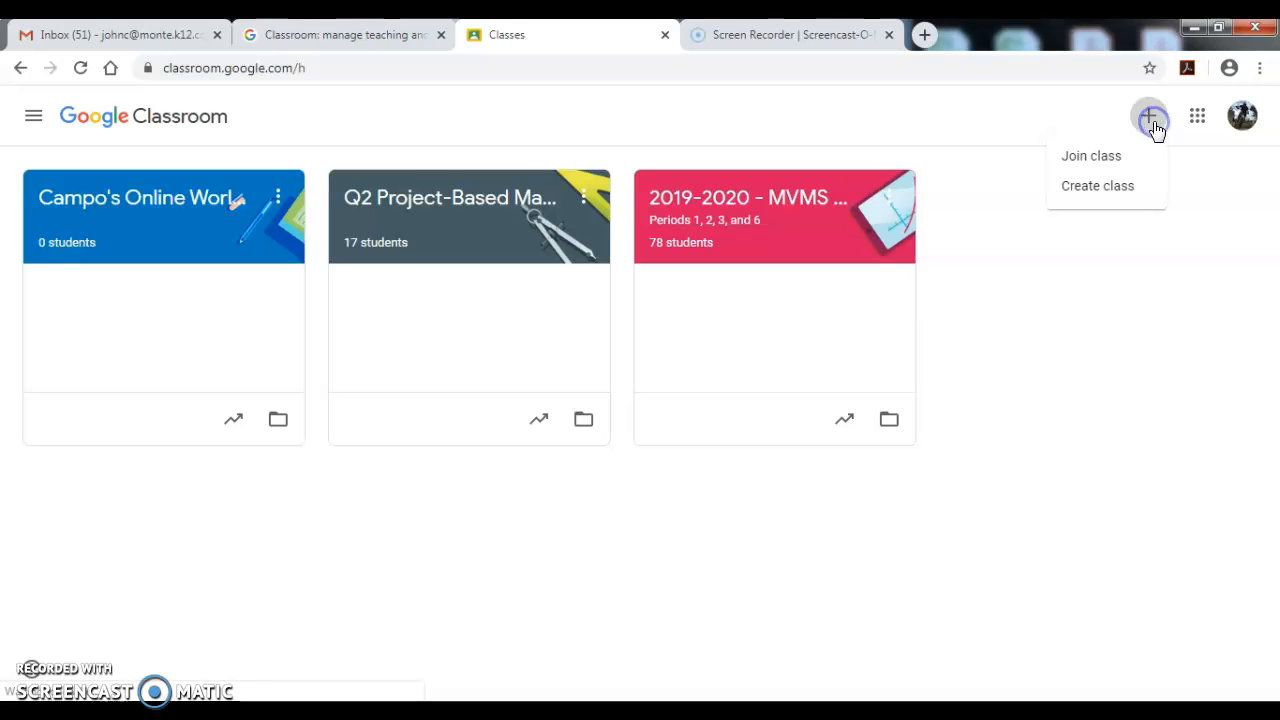
{"action": "left_click", "coordinate": [1100, 188]}
{"action": "left_click", "coordinate": [549, 260]}
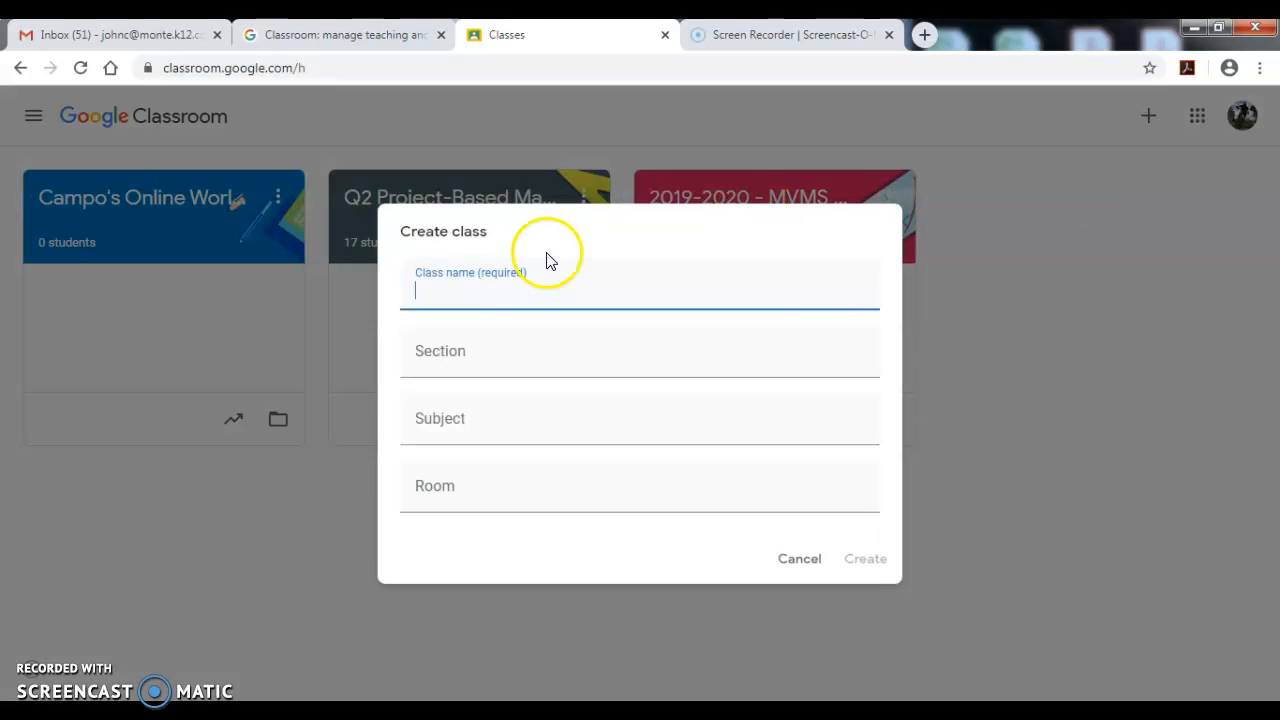
{"action": "type", "text": "CAm"}
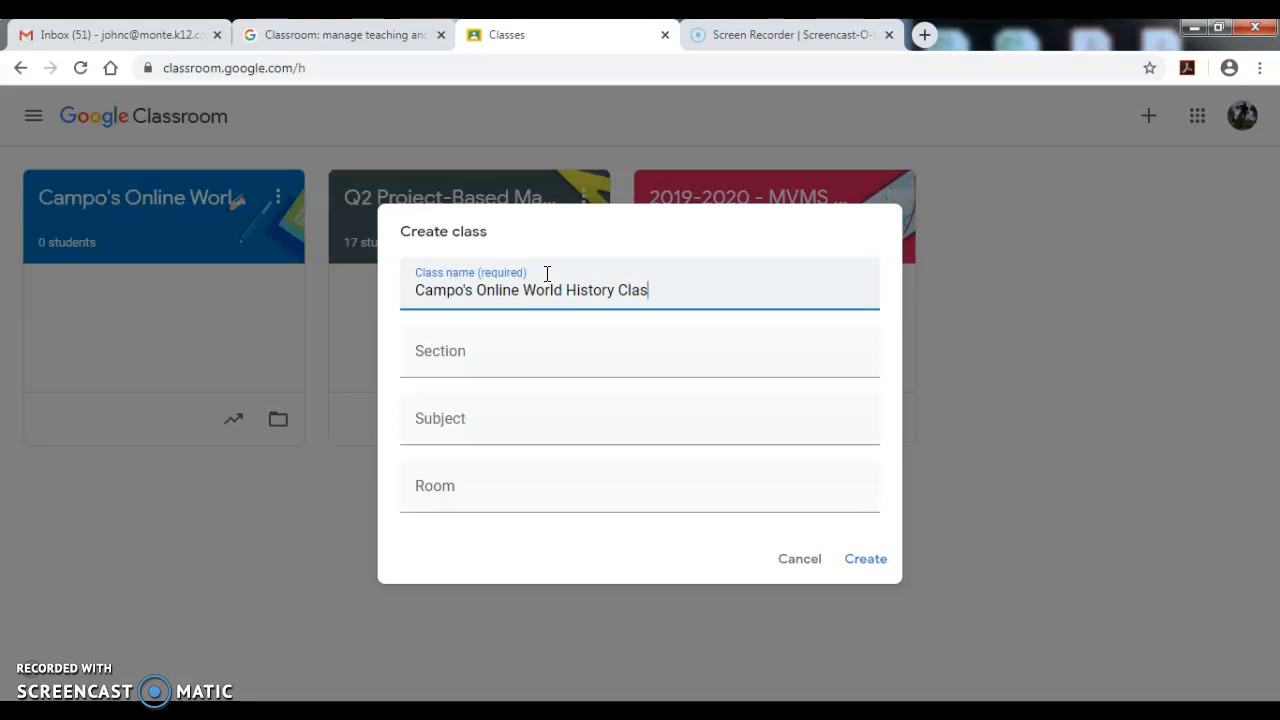
{"action": "key", "text": "Tab"}
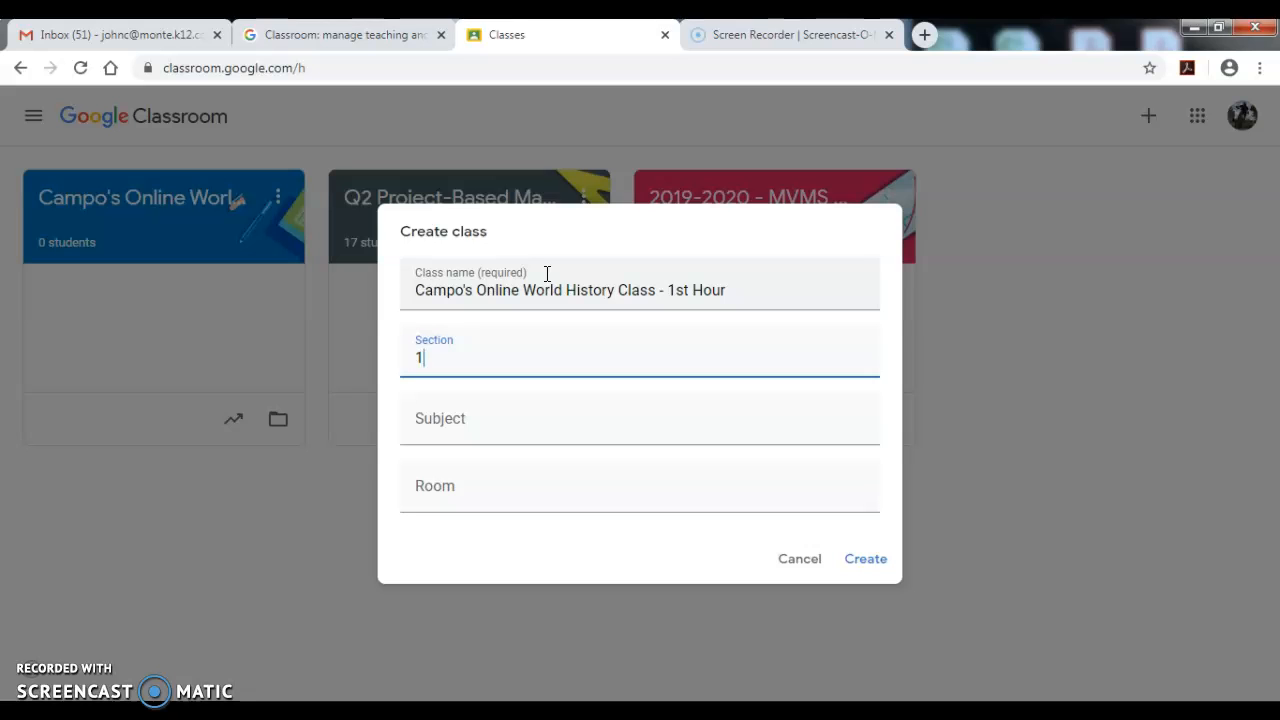
Step: Set the section to "1st Hour", the subject to "World History" and the room to "Online - 1st", and create the class
{"action": "type", "text": "1st Hour"}
{"action": "key", "text": "Tab"}
{"action": "type", "text": "World"}
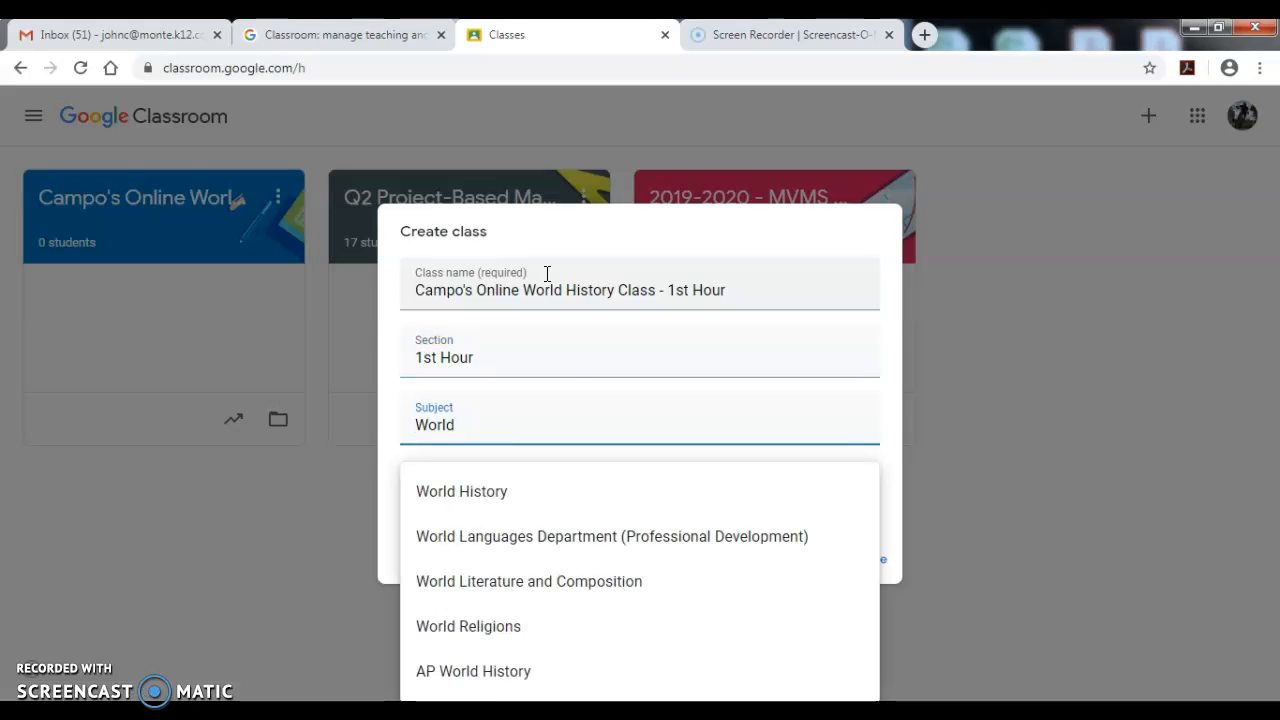
{"action": "left_click", "coordinate": [502, 491]}
{"action": "left_click", "coordinate": [470, 487]}
{"action": "type", "text": "0"}
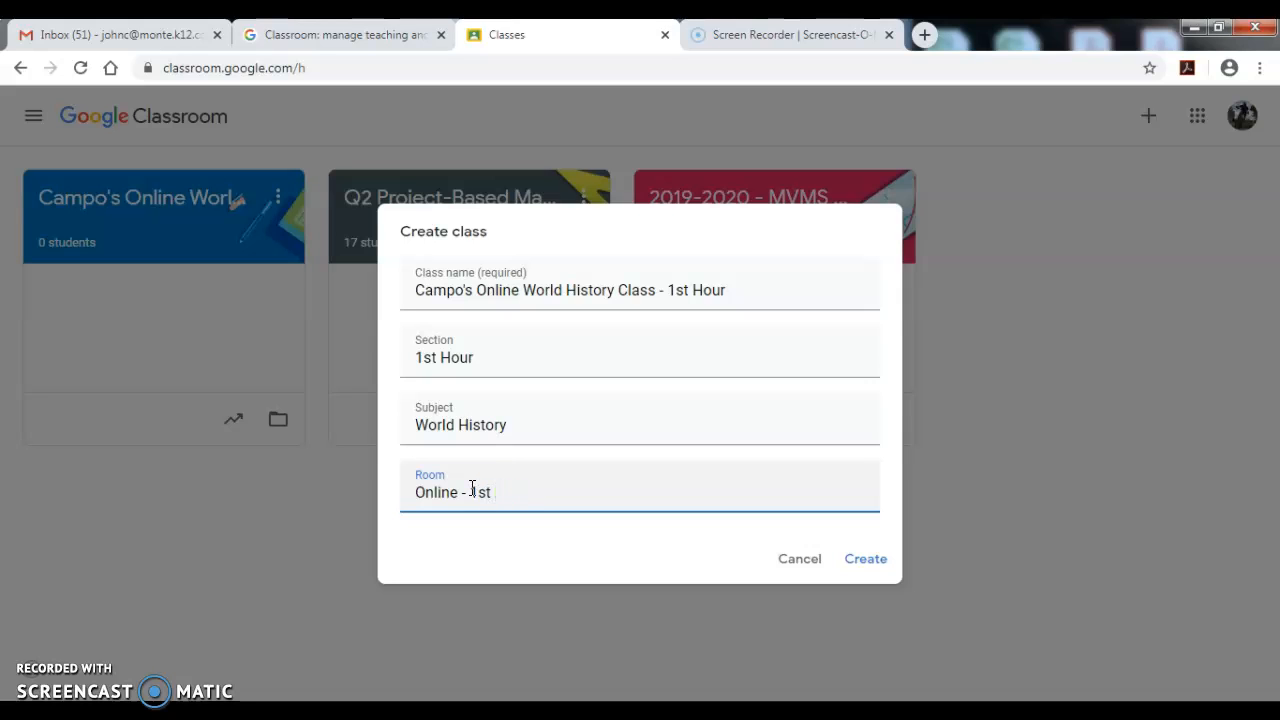
{"action": "left_click", "coordinate": [866, 558]}
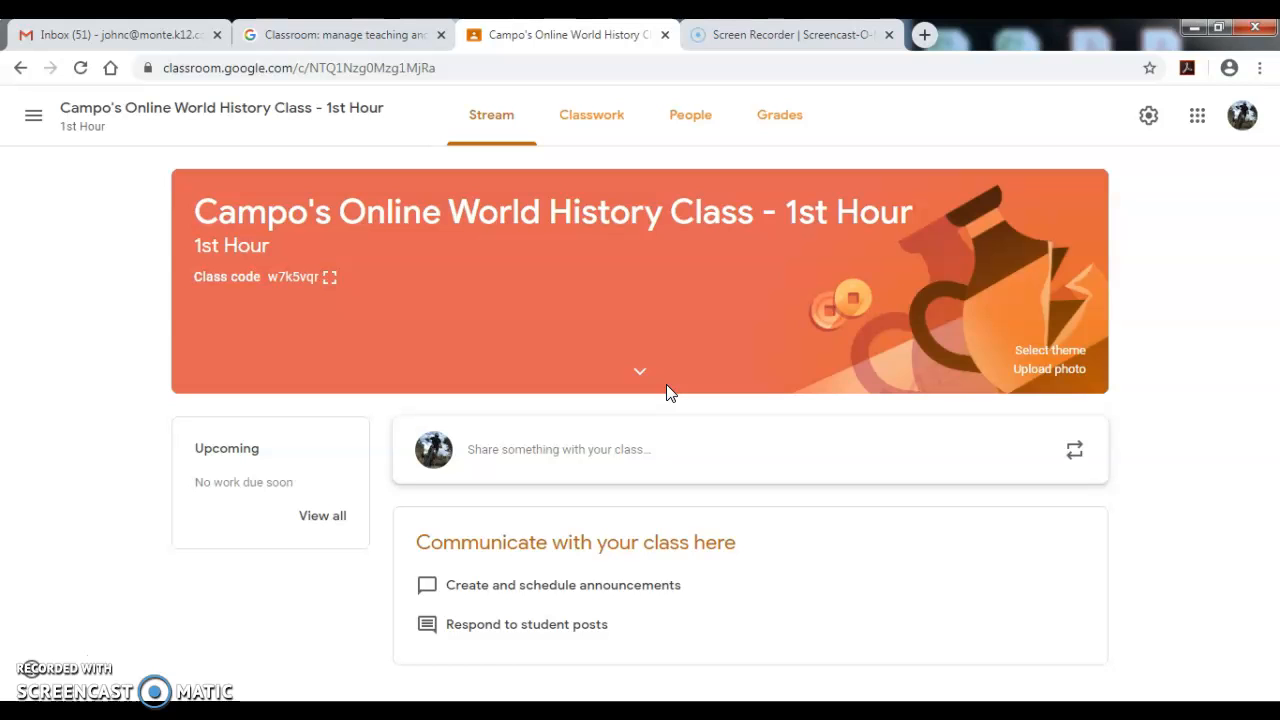
{"action": "left_click", "coordinate": [783, 36]}
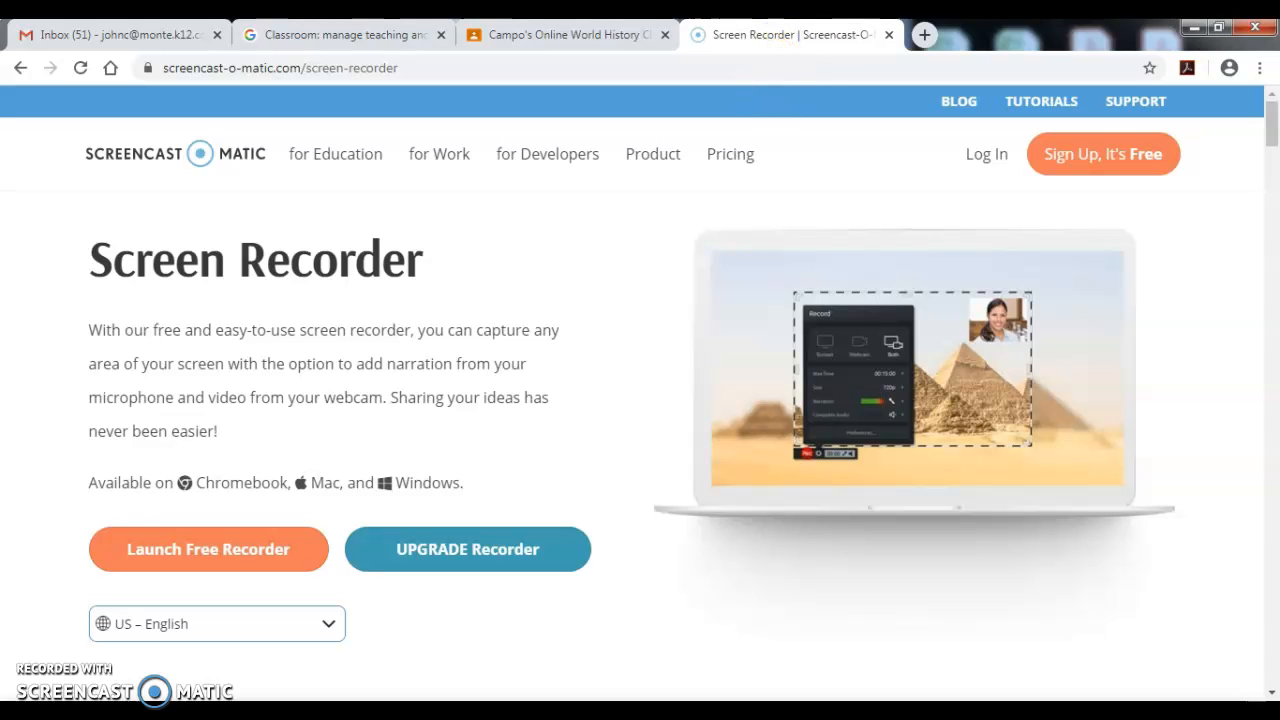